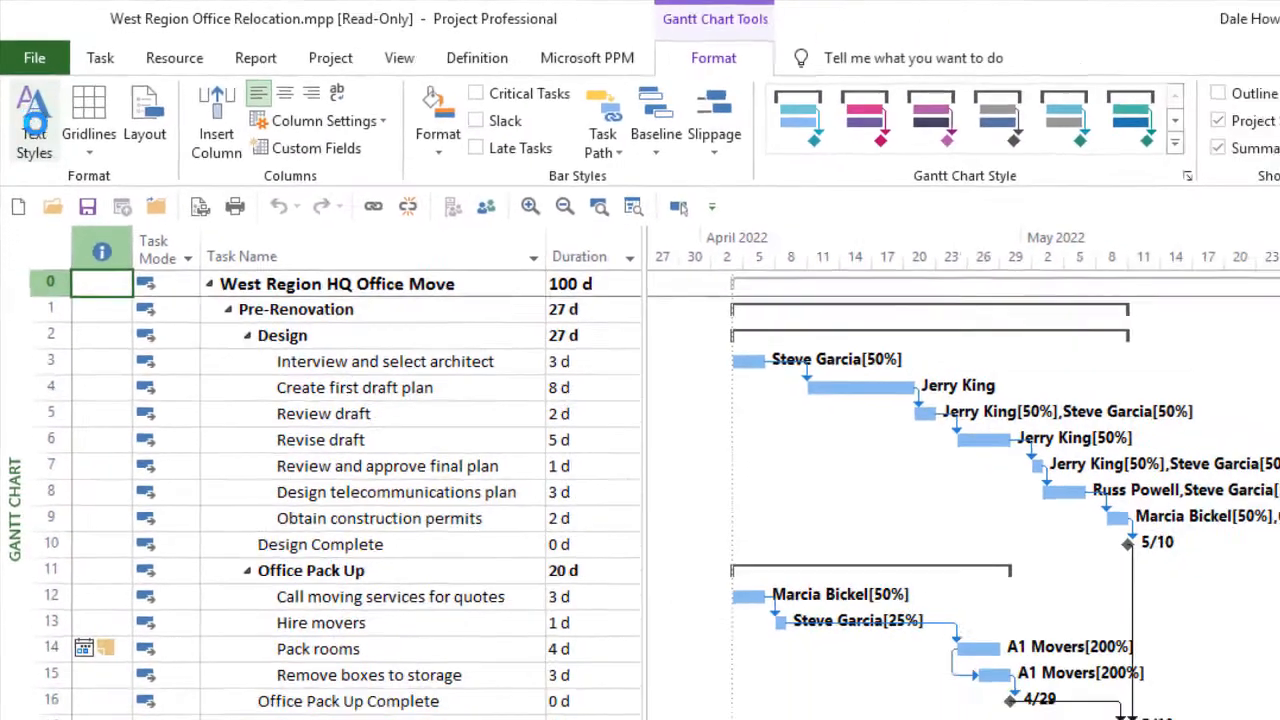
Set the text style for Summary Tasks to a Green, Lighter 60% background colour
left_click(40, 150)
left_click_drag(154, 55, 500, 78)
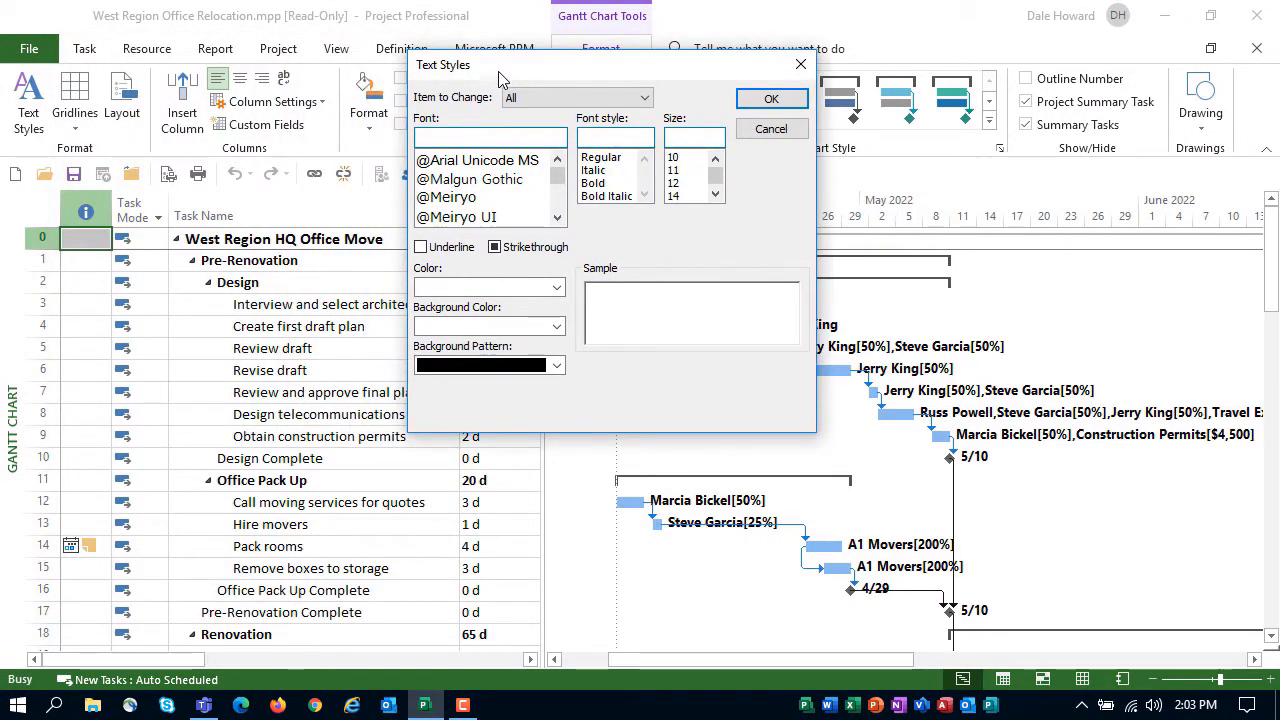
left_click(645, 98)
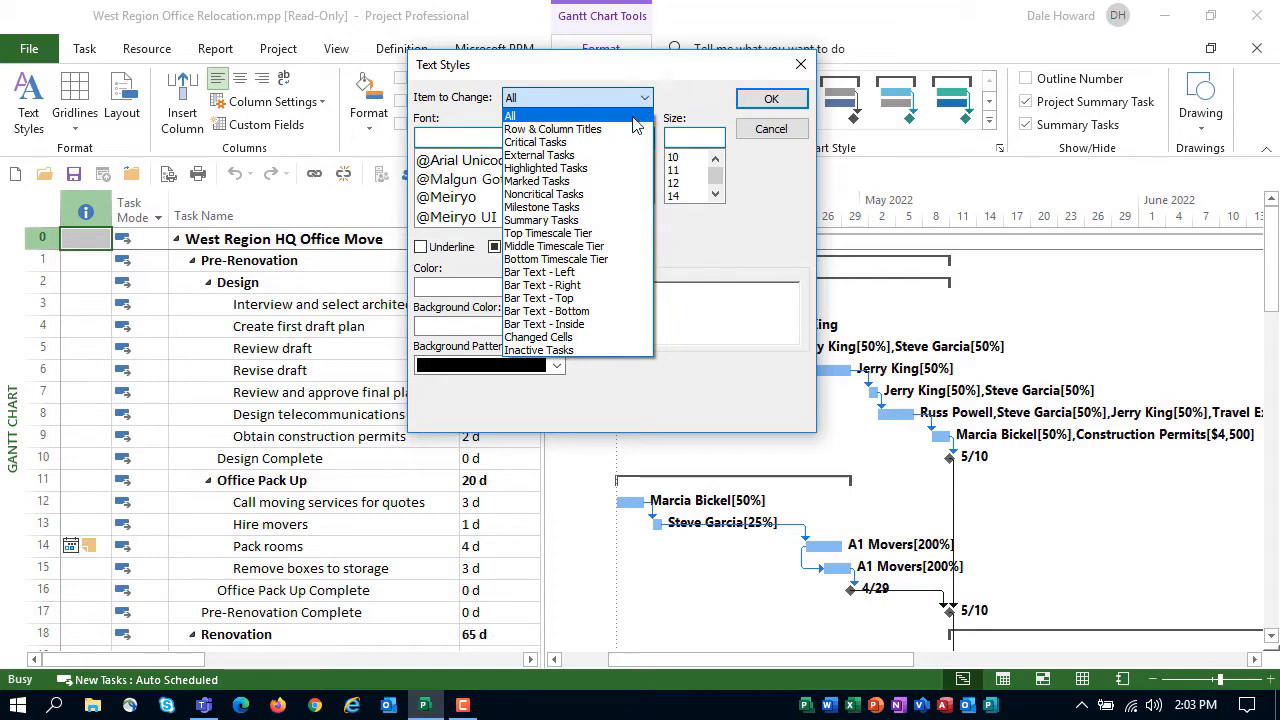
left_click(612, 221)
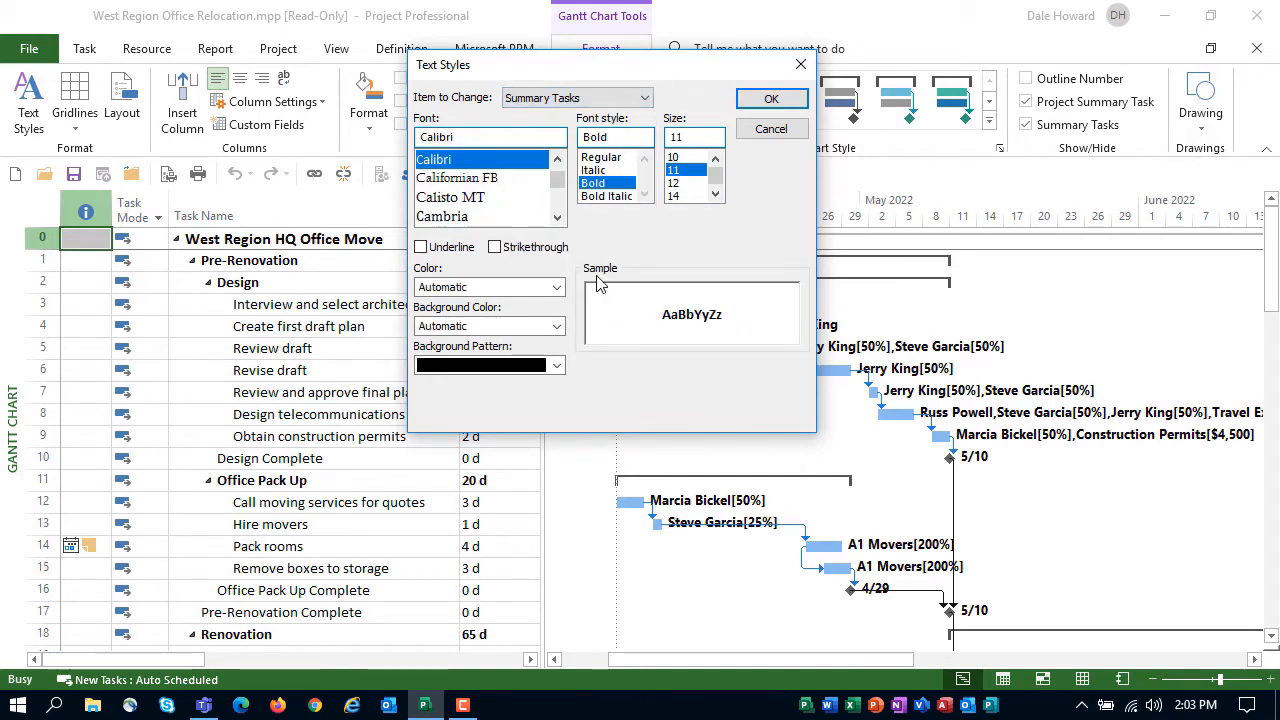
left_click(557, 330)
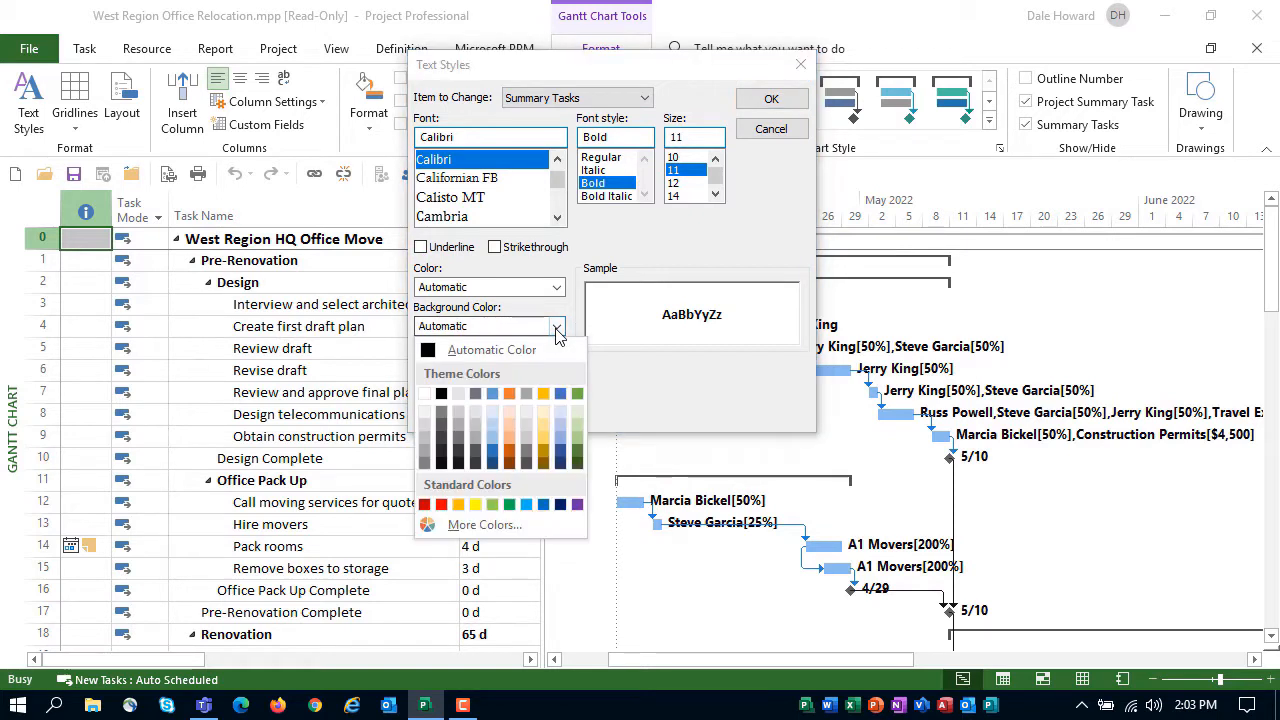
left_click(578, 425)
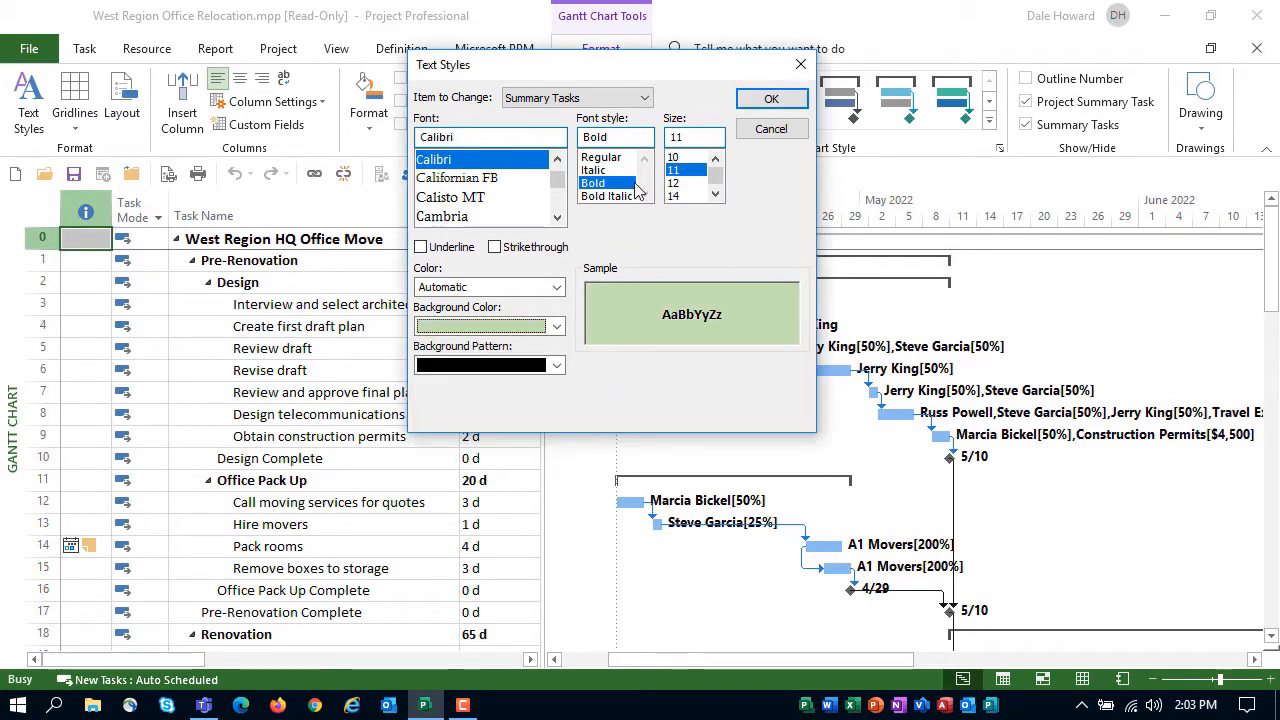
Format the Milestone Tasks text style as Bold Italic in standard red and apply the text style changes
left_click(645, 99)
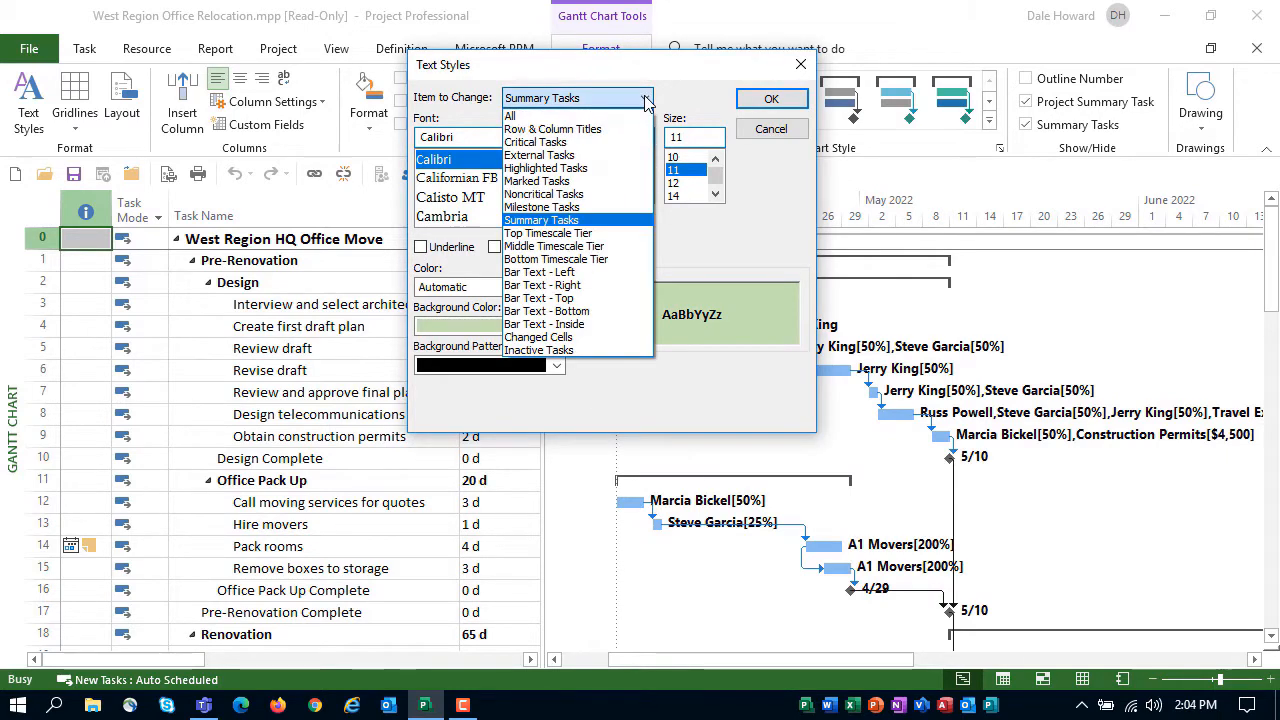
left_click(575, 210)
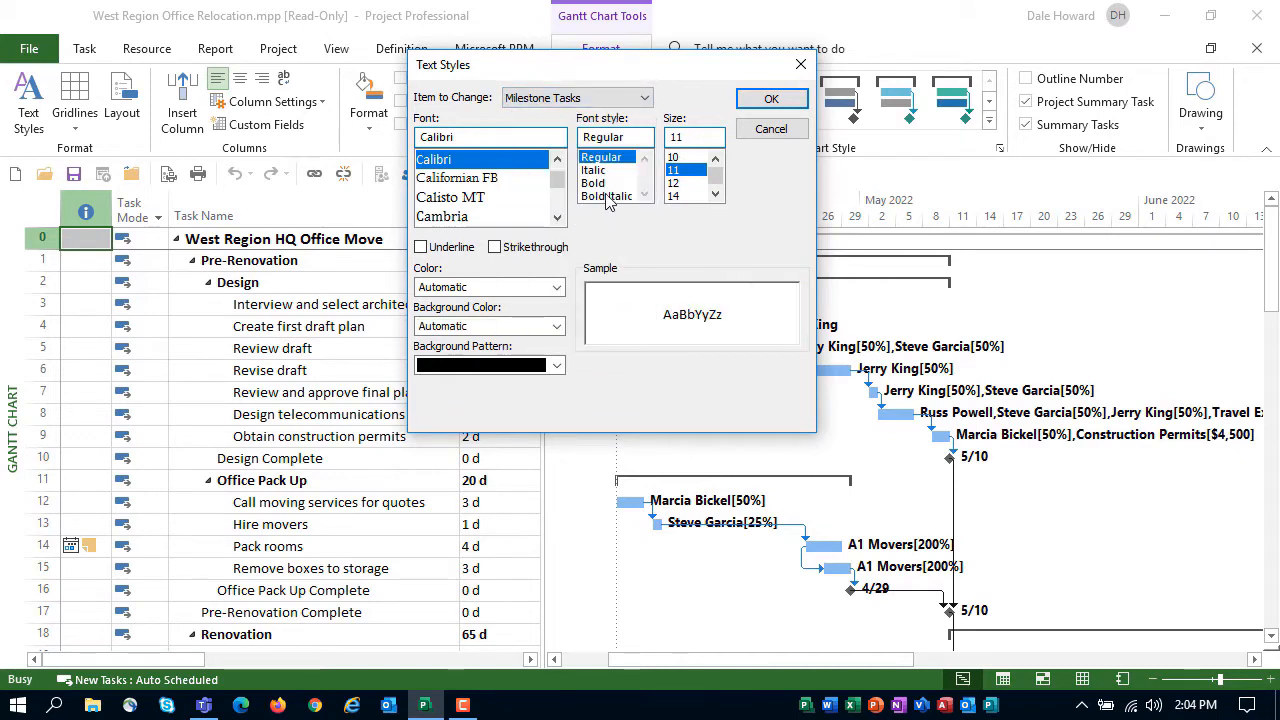
left_click(606, 197)
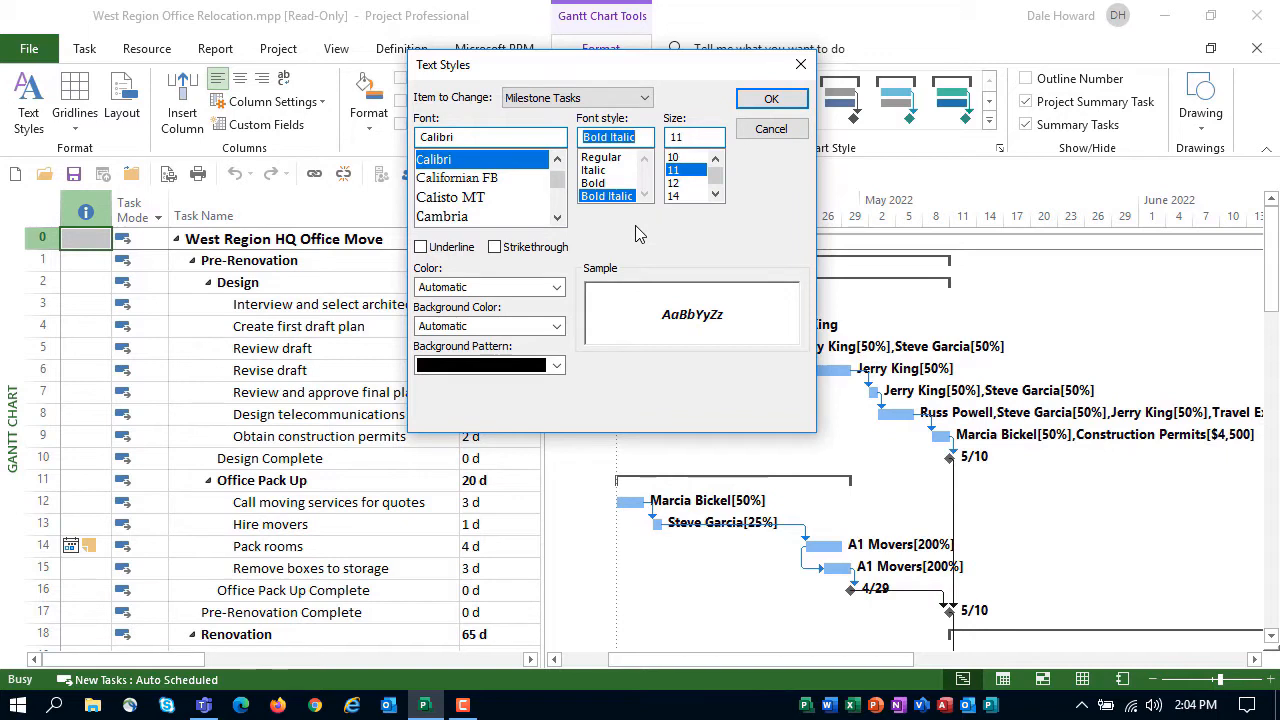
left_click(555, 290)
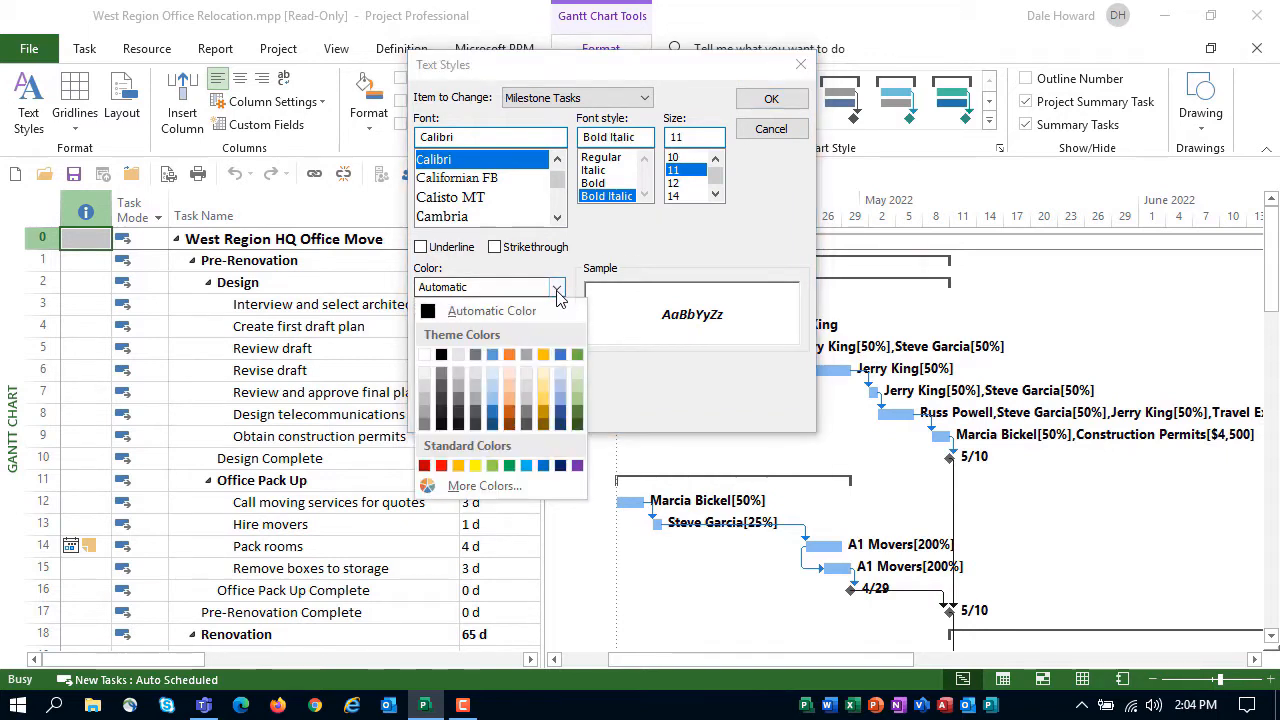
left_click(441, 465)
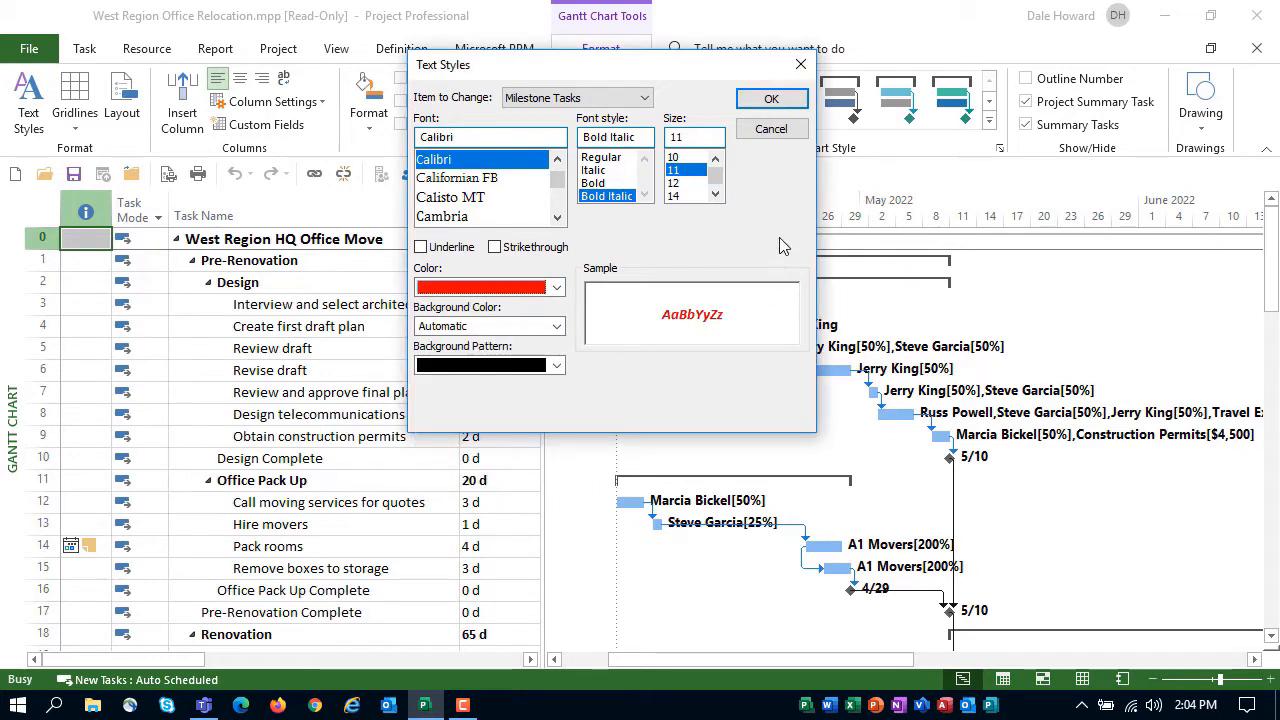
left_click(770, 100)
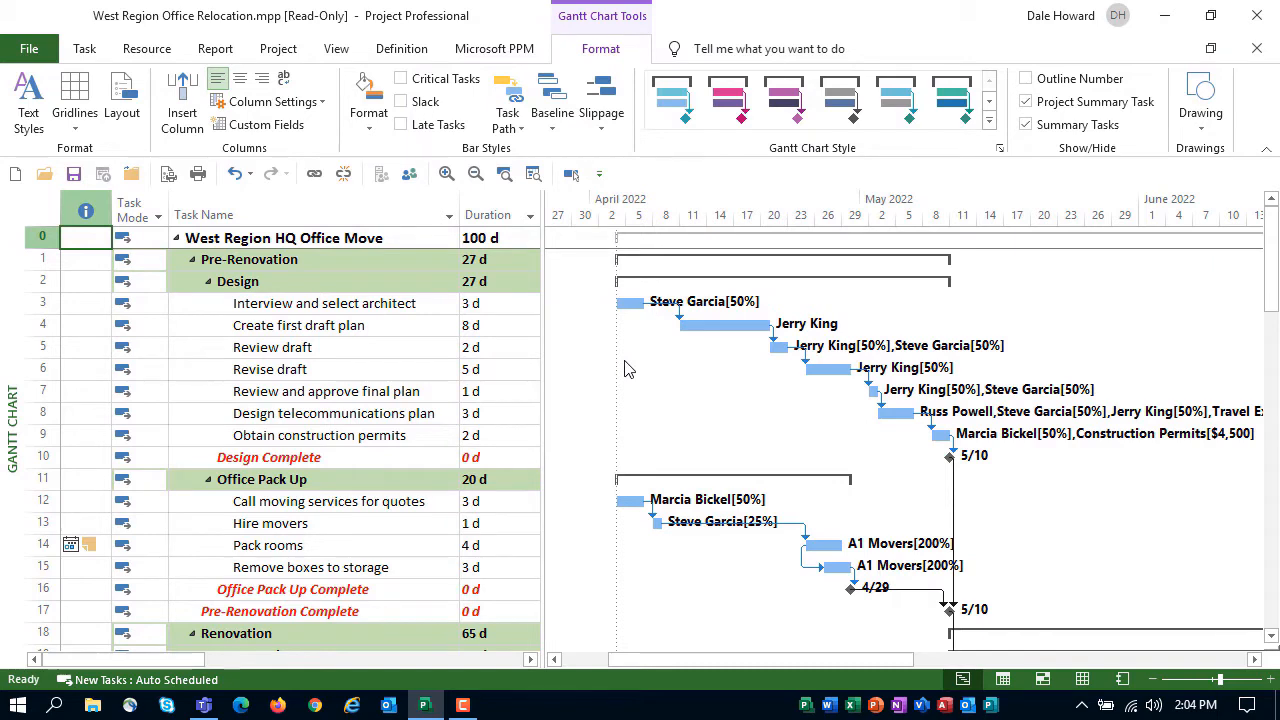
Examine the summary and milestone task formatting through the whole task list, then return to the first task
scroll(625, 369, "down", 3)
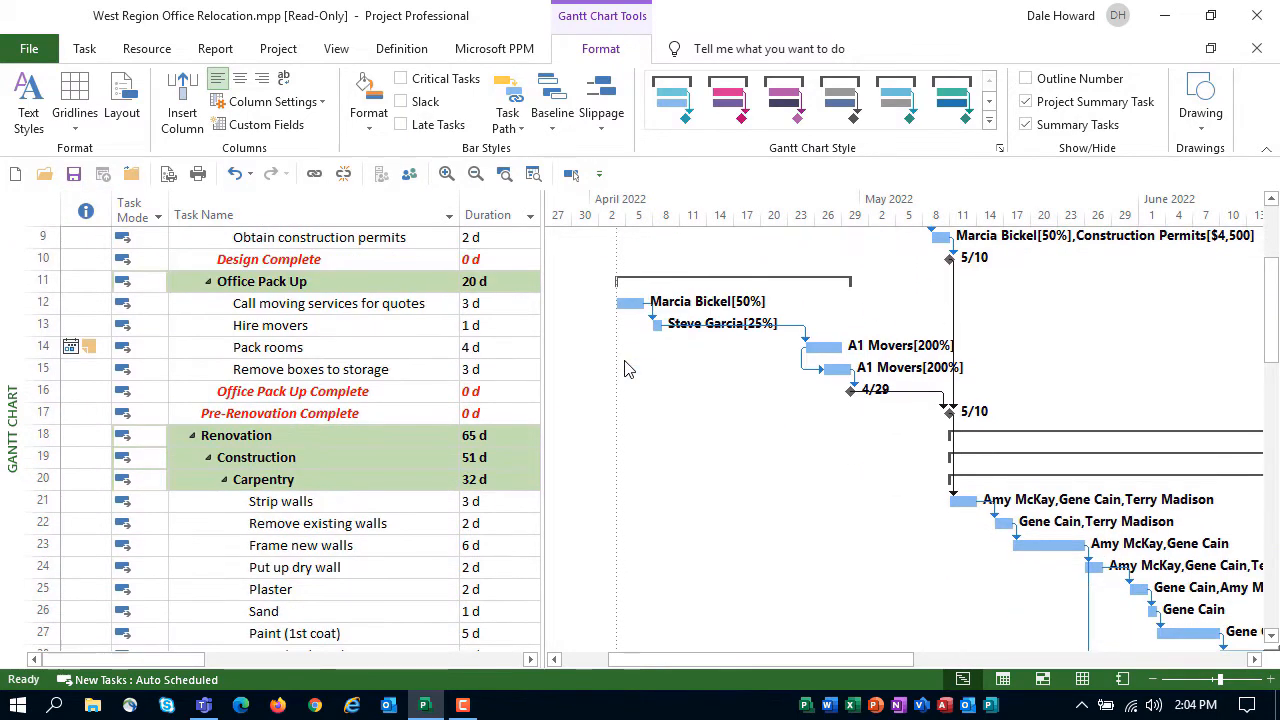
scroll(625, 369, "down", 3)
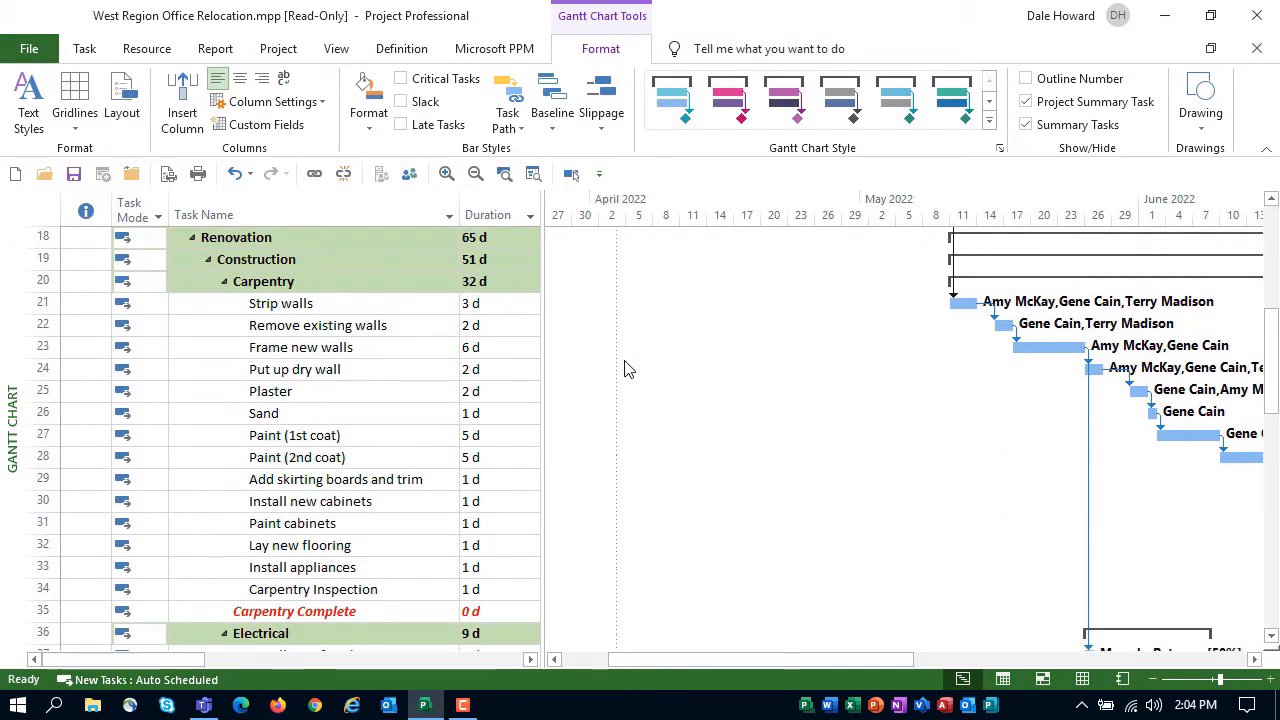
scroll(625, 369, "down", 5)
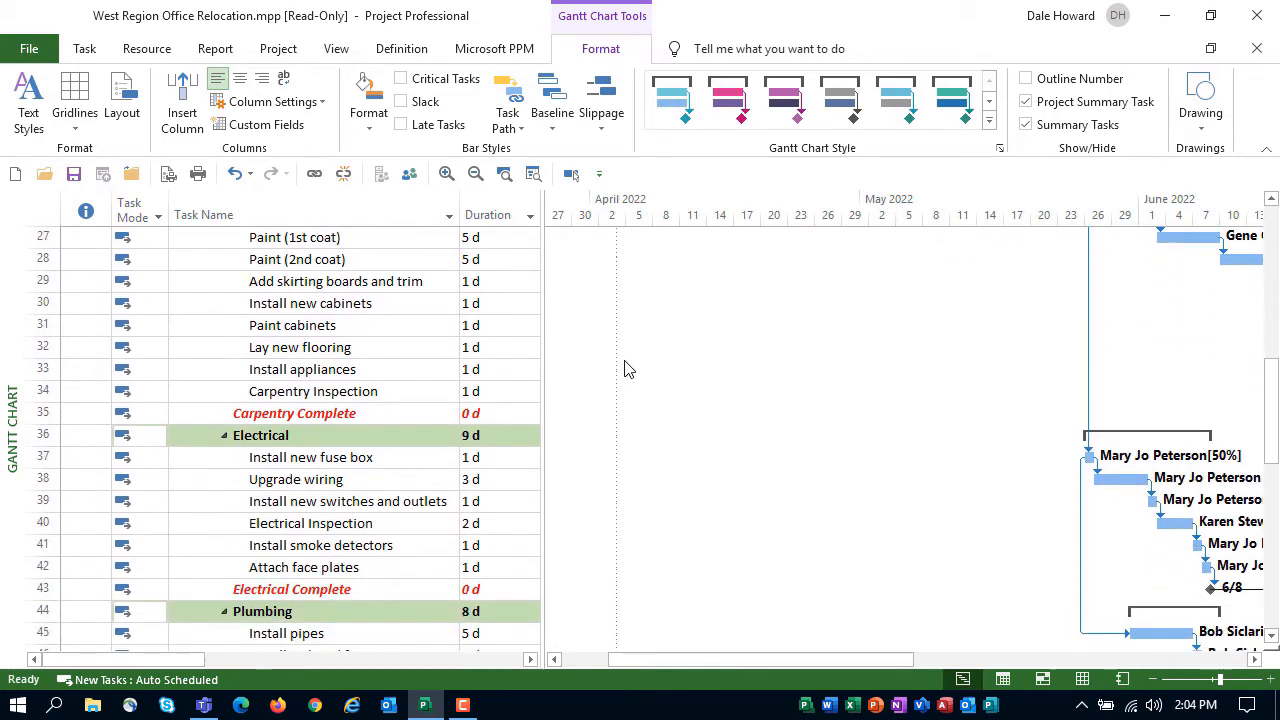
scroll(625, 369, "down", 4)
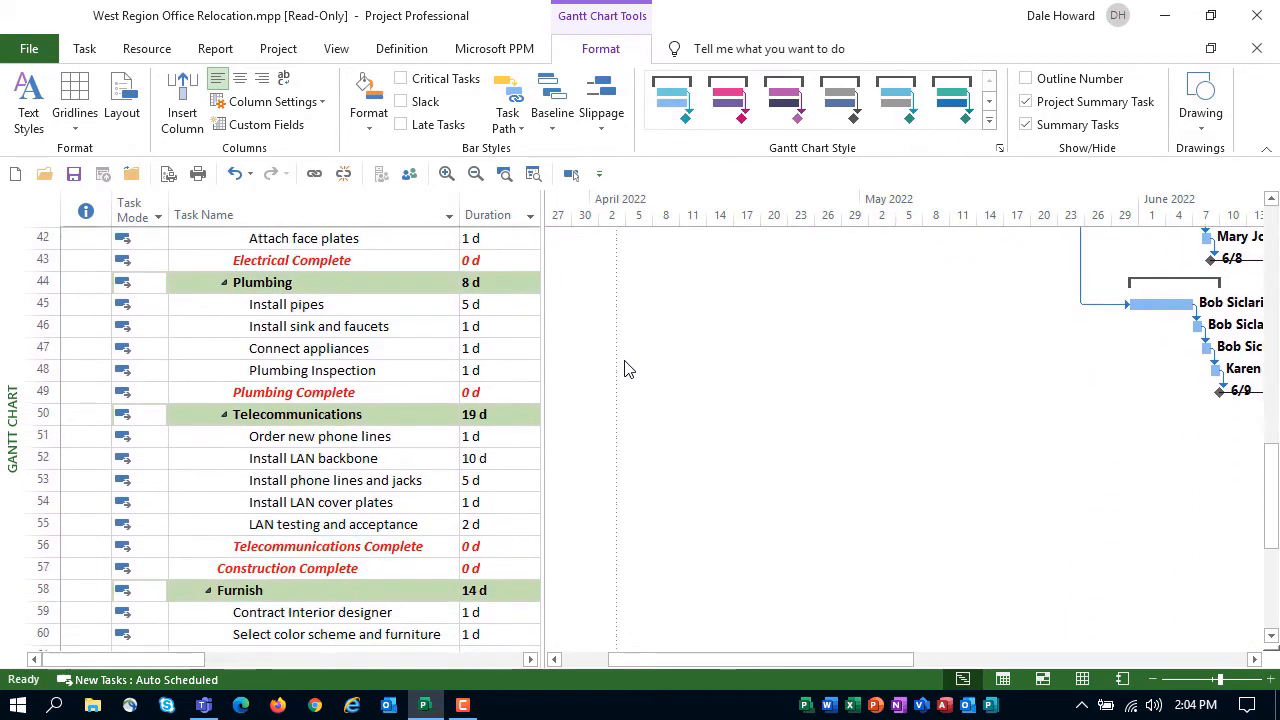
scroll(625, 369, "down", 3)
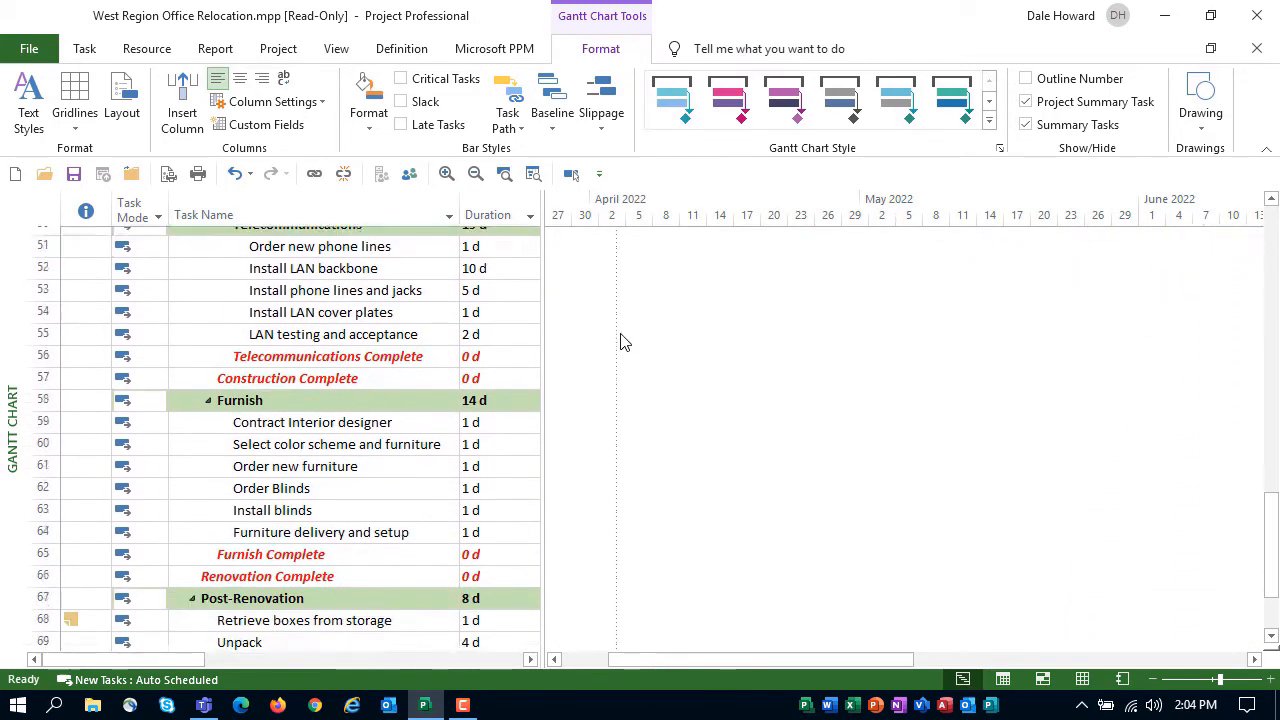
scroll(620, 339, "down", 2)
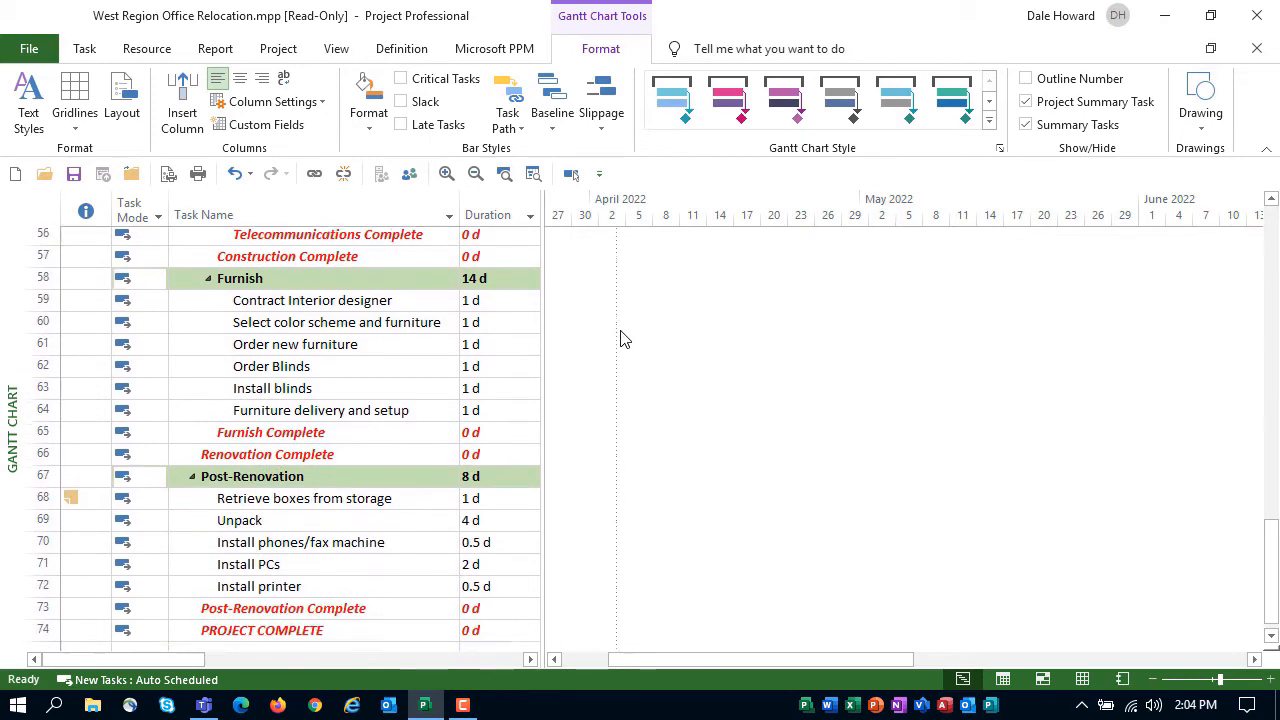
key("ctrl+Home")
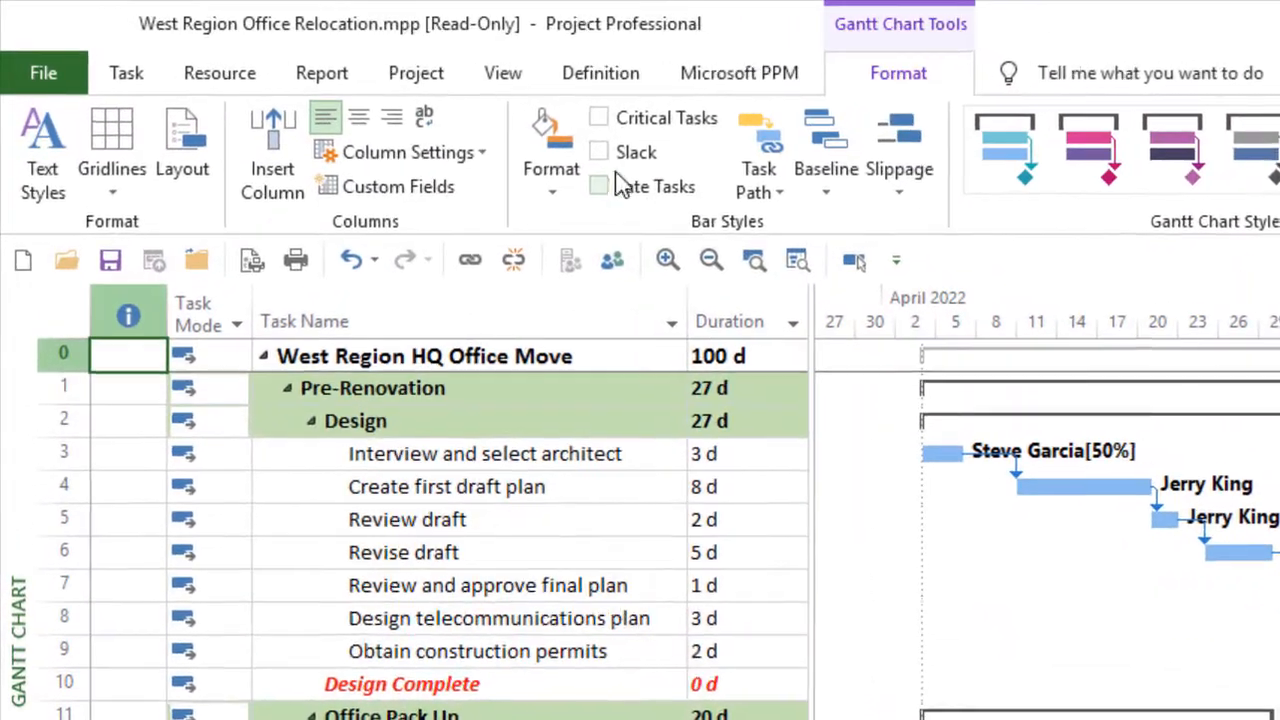
Show critical tasks in the Gantt chart and review their bars across the schedule through August 2022
left_click(601, 119)
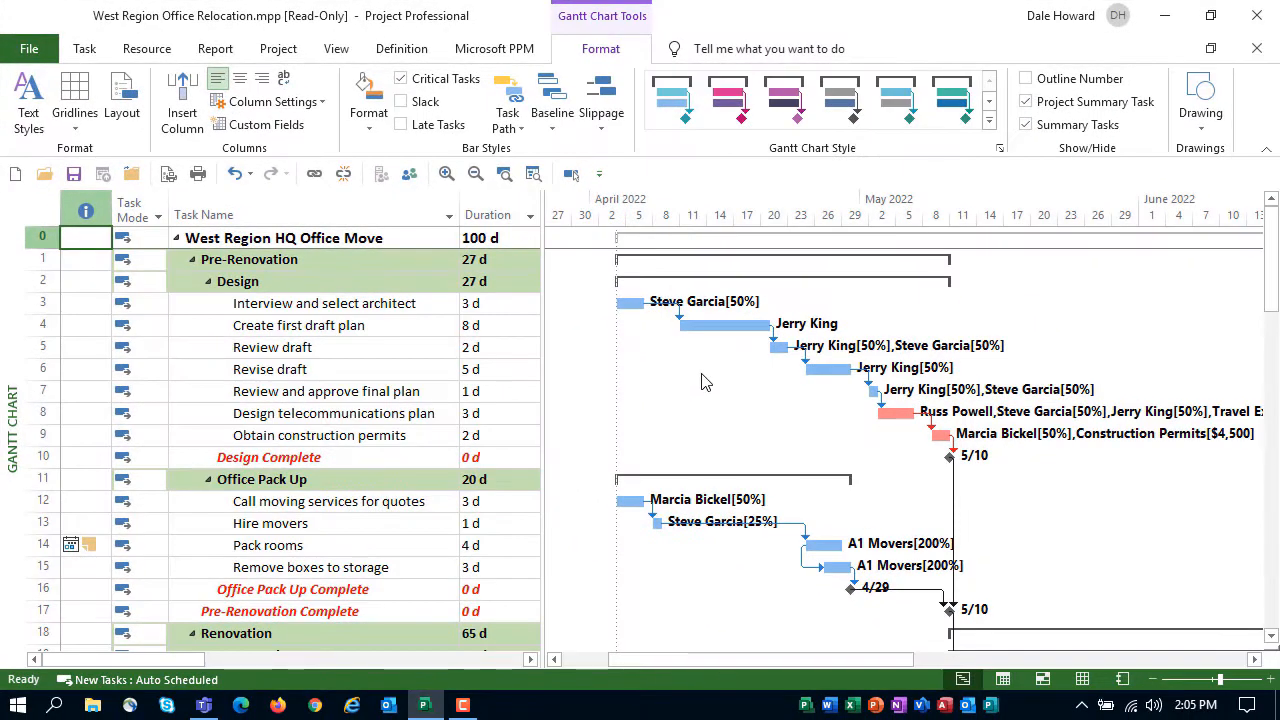
scroll(703, 381, "down", 3)
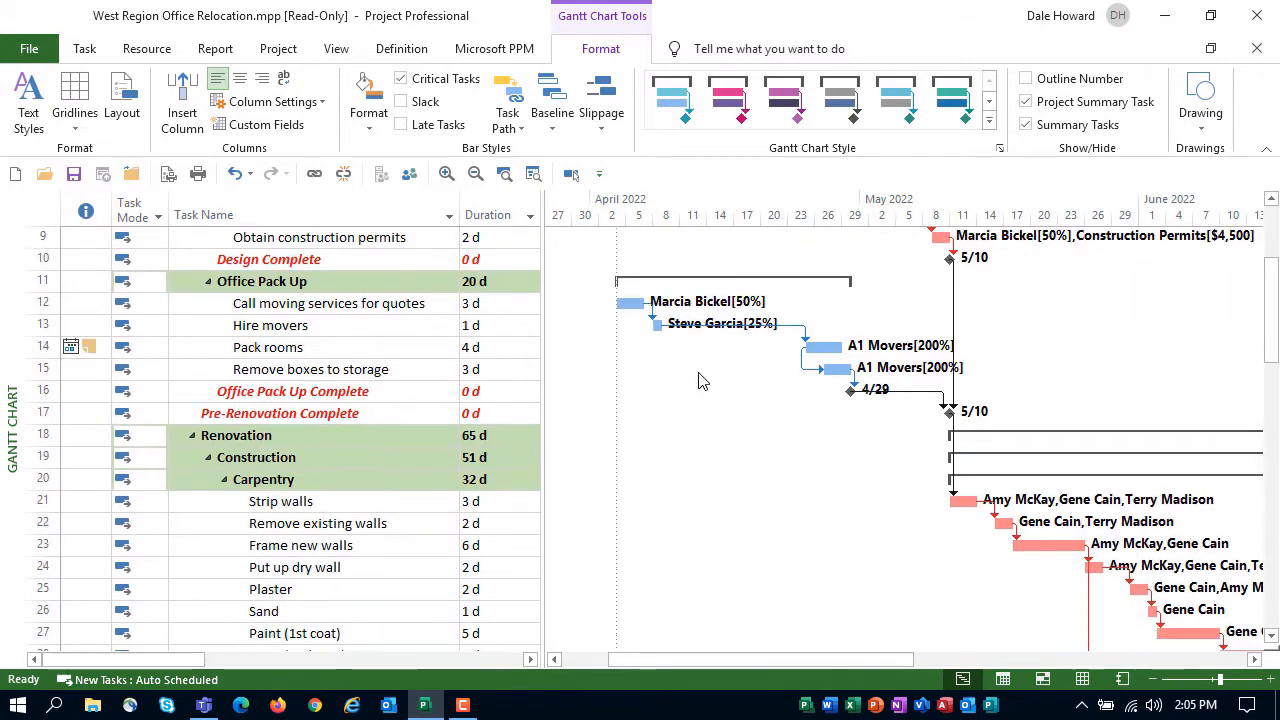
scroll(703, 381, "down", 1)
left_click_drag(775, 660, 914, 661)
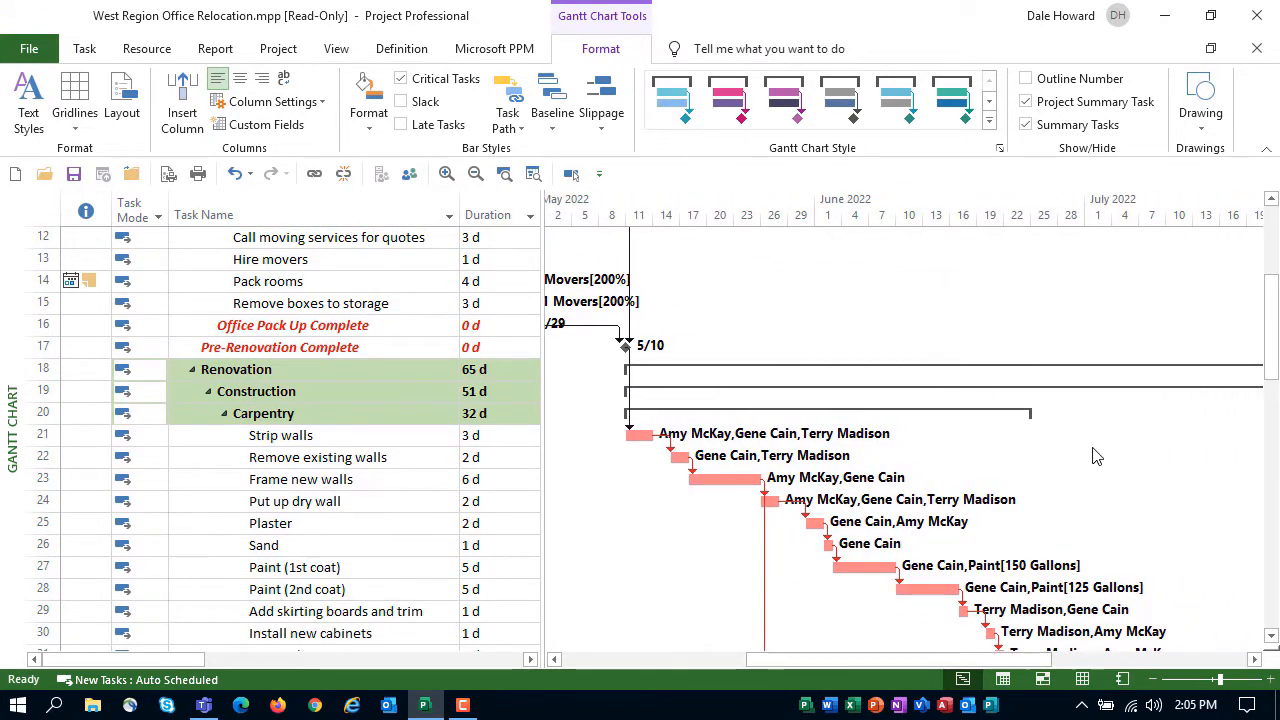
scroll(1095, 456, "down", 6)
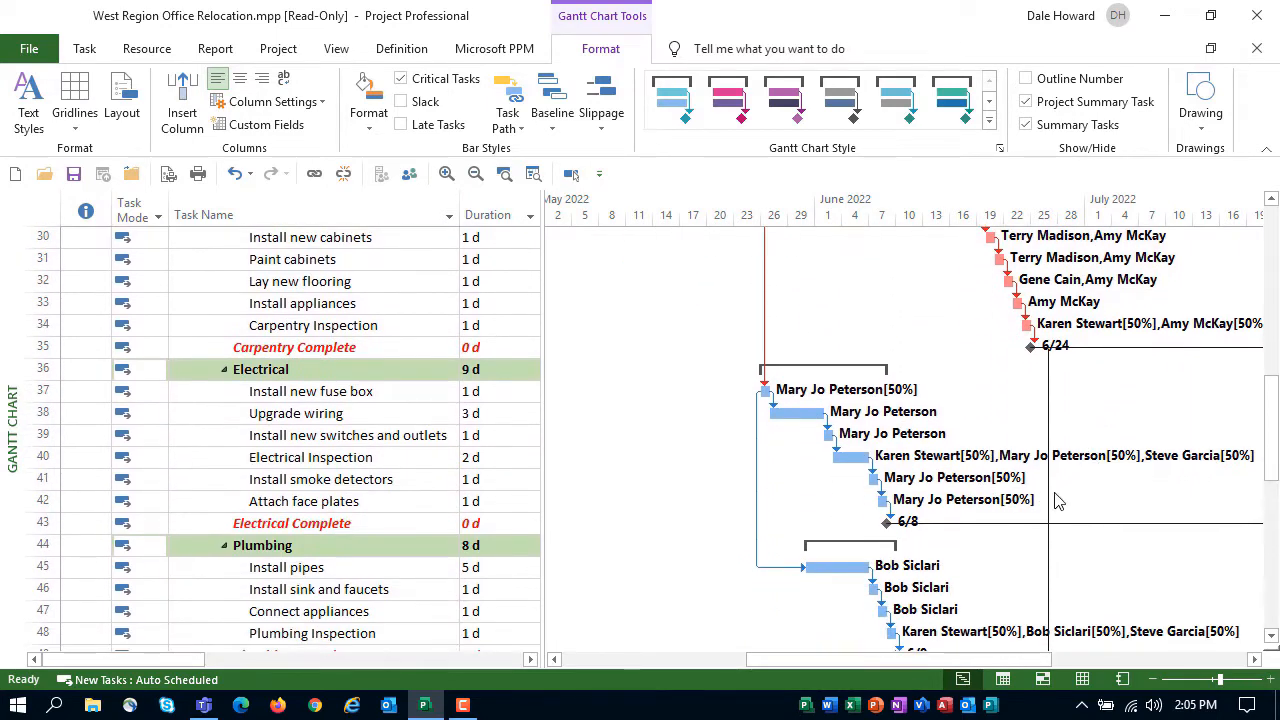
left_click_drag(881, 648, 1029, 640)
scroll(1043, 571, "down", 5)
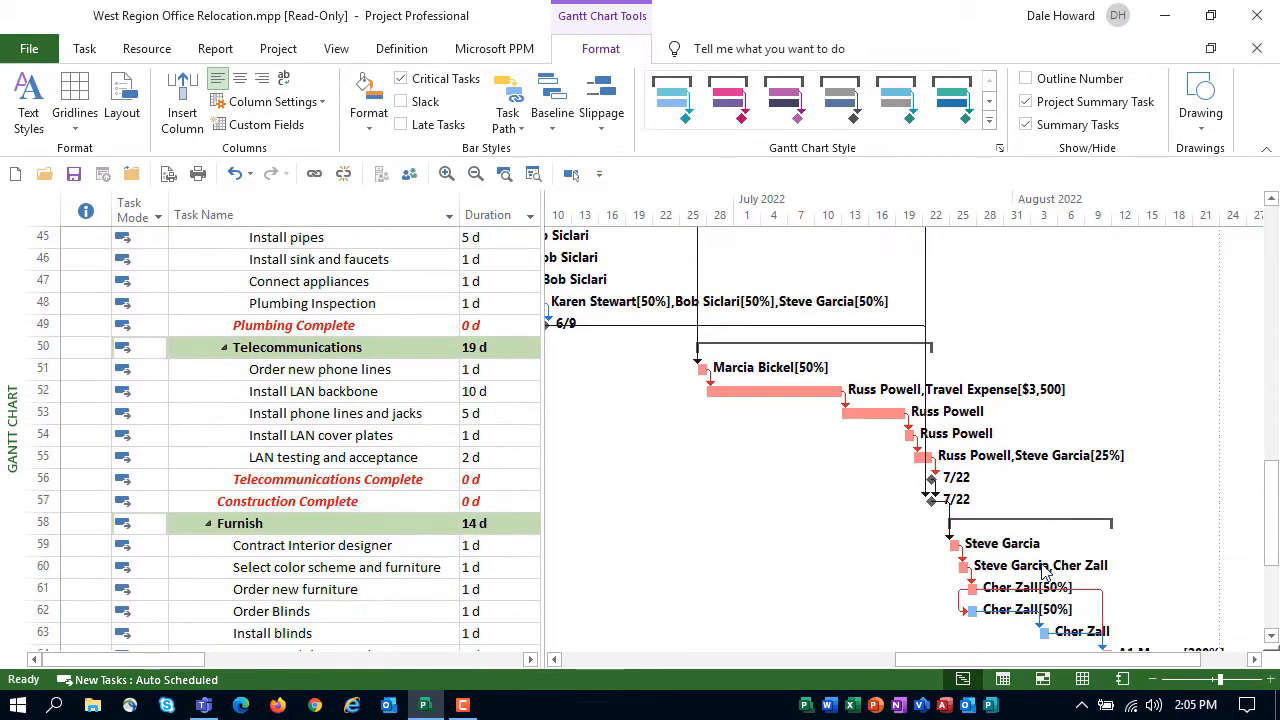
scroll(1043, 571, "down", 1)
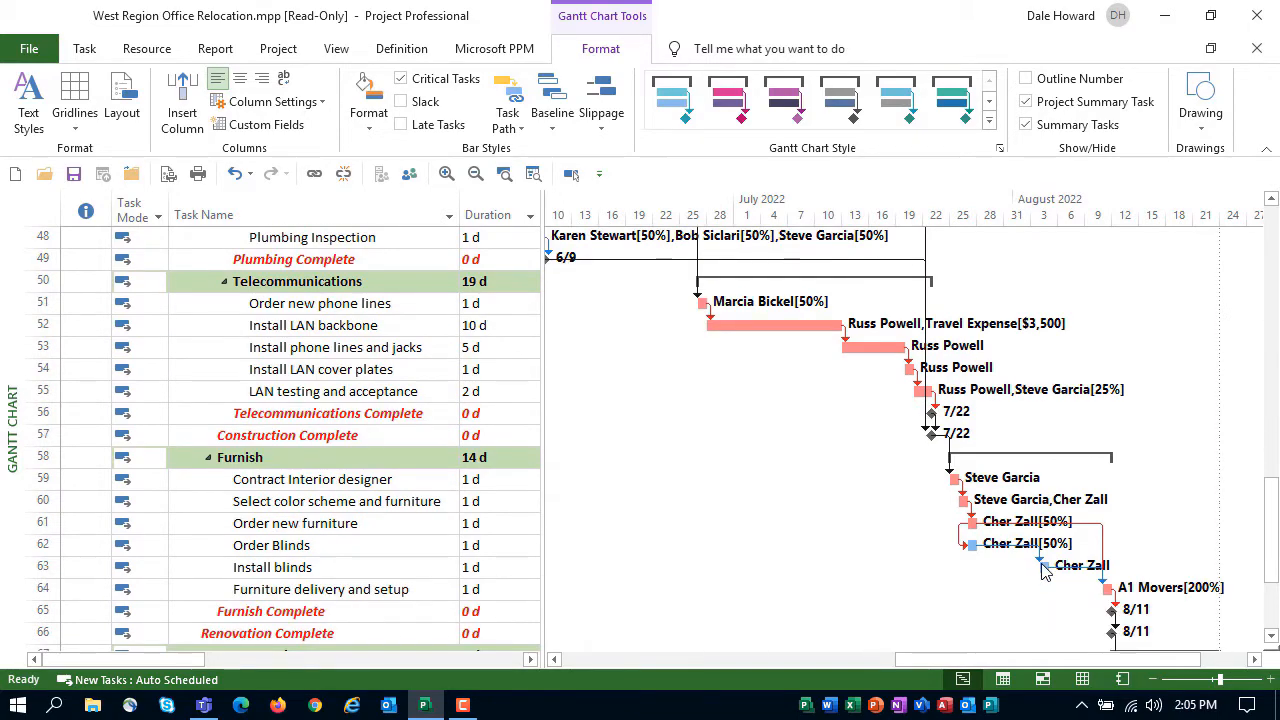
scroll(1043, 571, "up", 16)
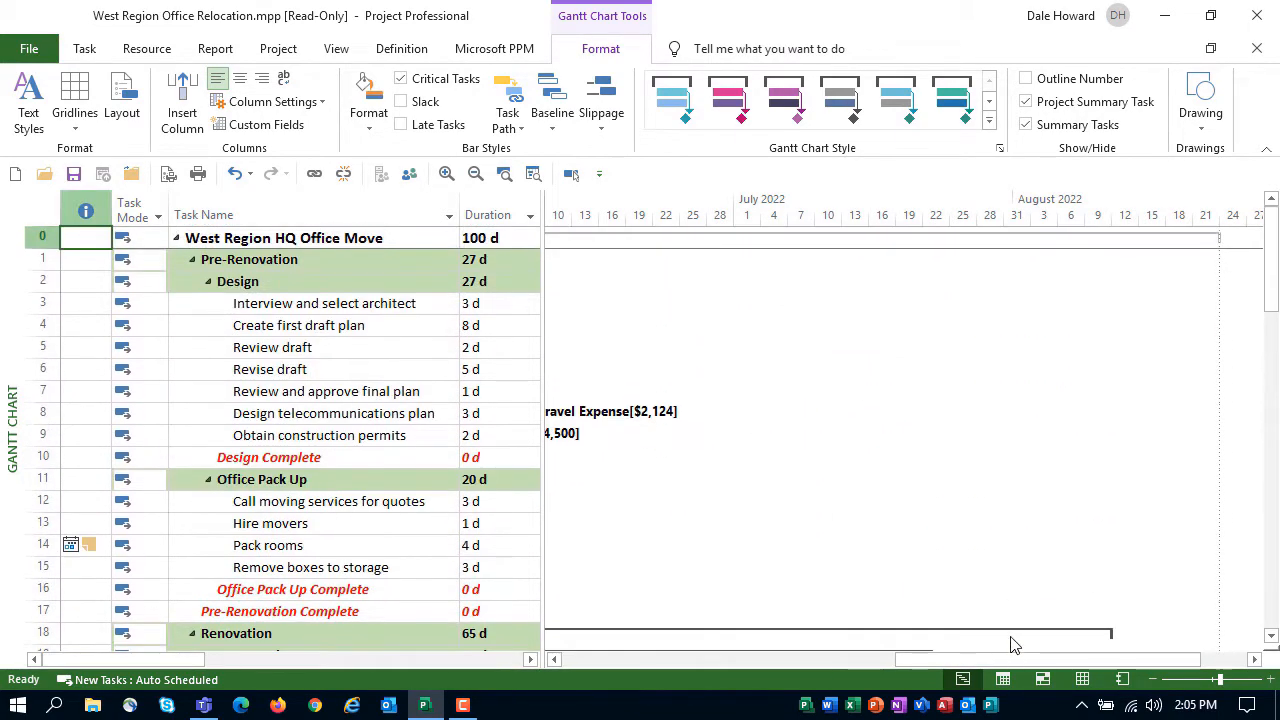
left_click_drag(1006, 660, 723, 685)
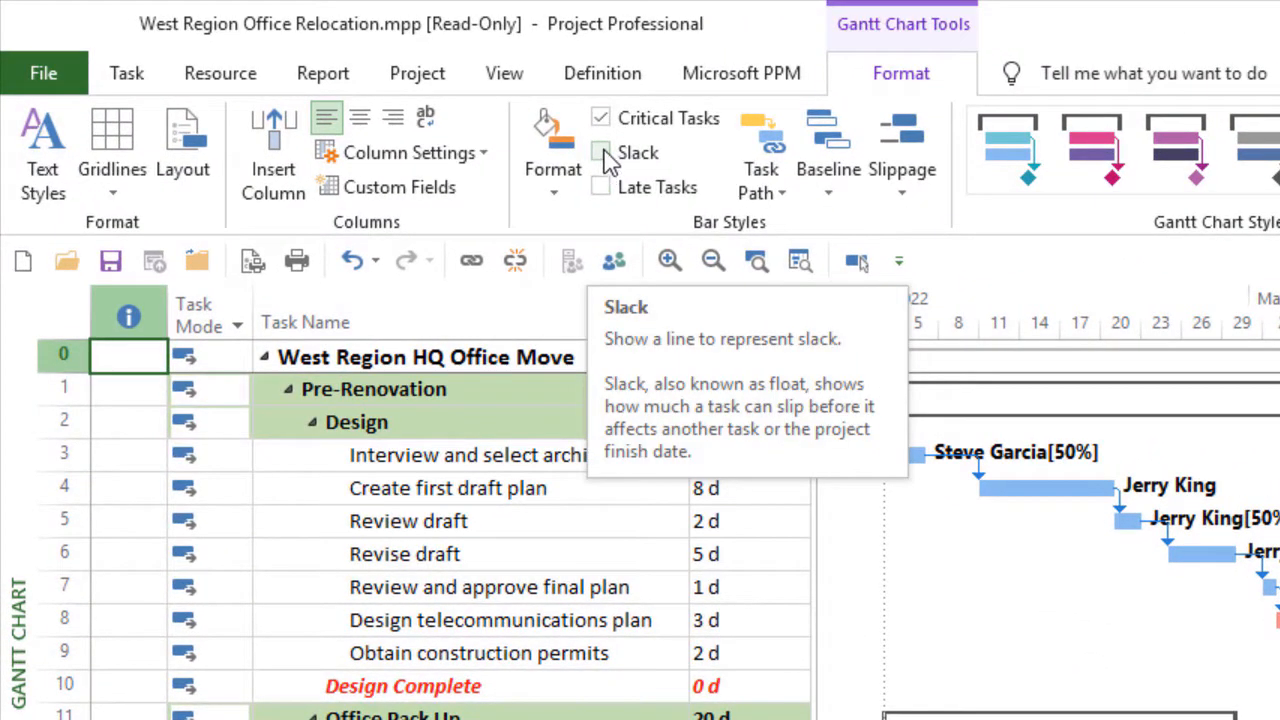
Show slack lines in the Gantt chart and review them on the Pre-Renovation tasks
left_click(603, 153)
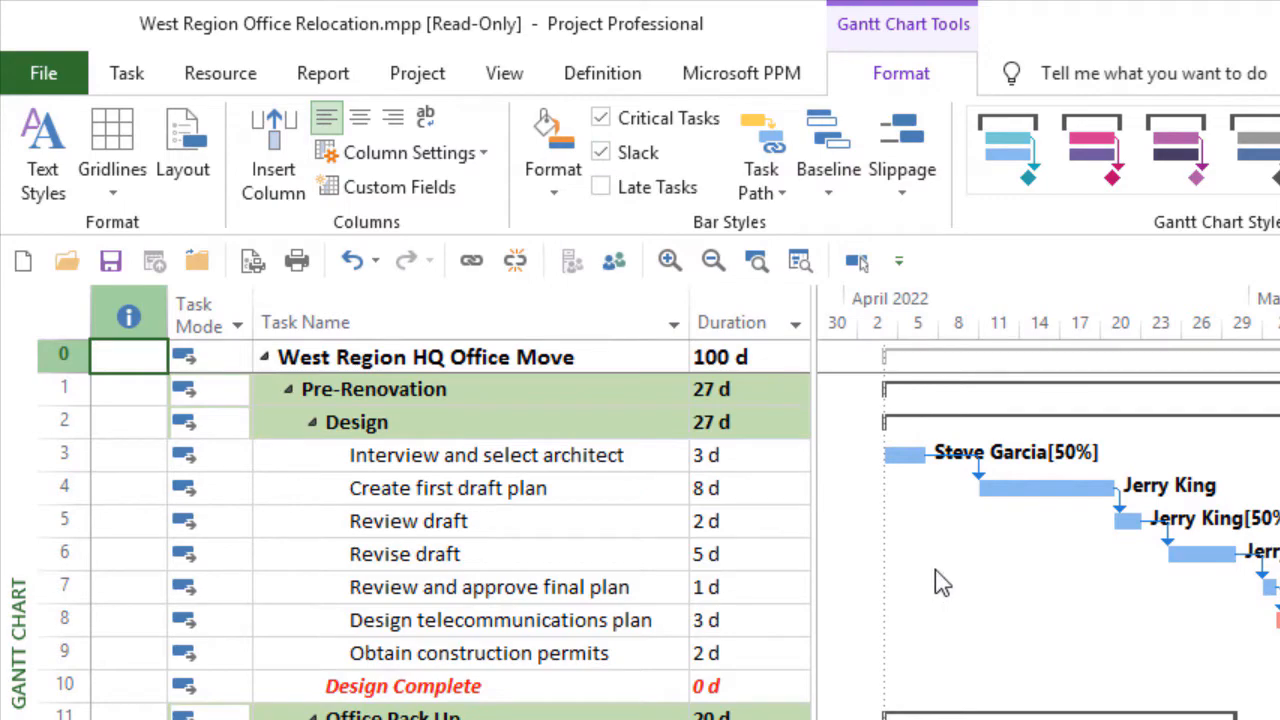
scroll(928, 573, "down", 1)
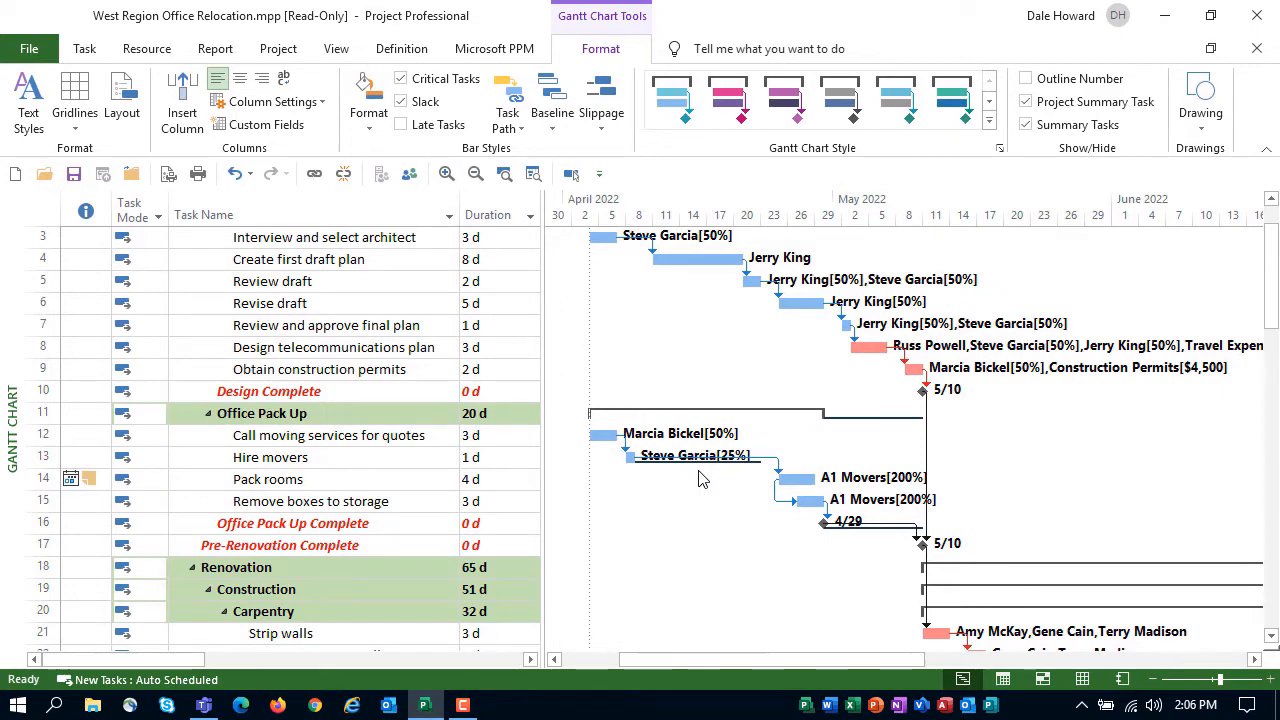
scroll(700, 478, "down", 1)
scroll(700, 477, "up", 2)
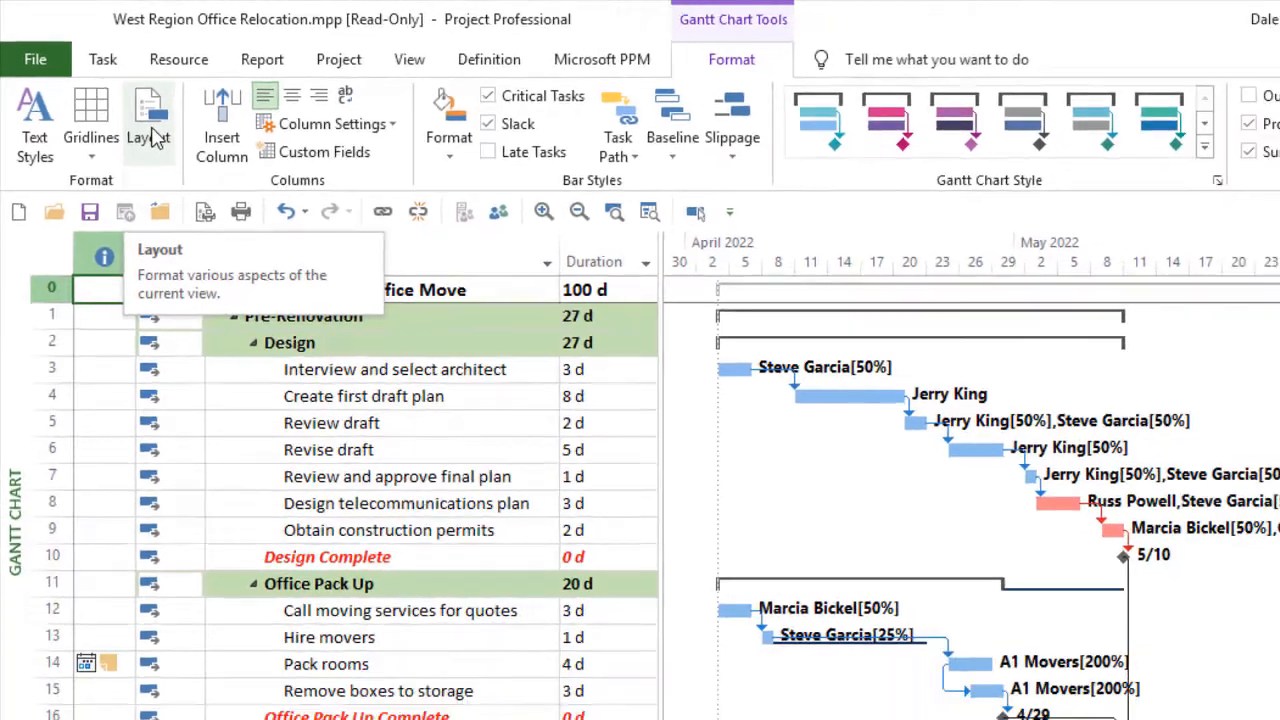
Change the Gantt chart layout to hide the link lines between task bars and review the chart
left_click(193, 166)
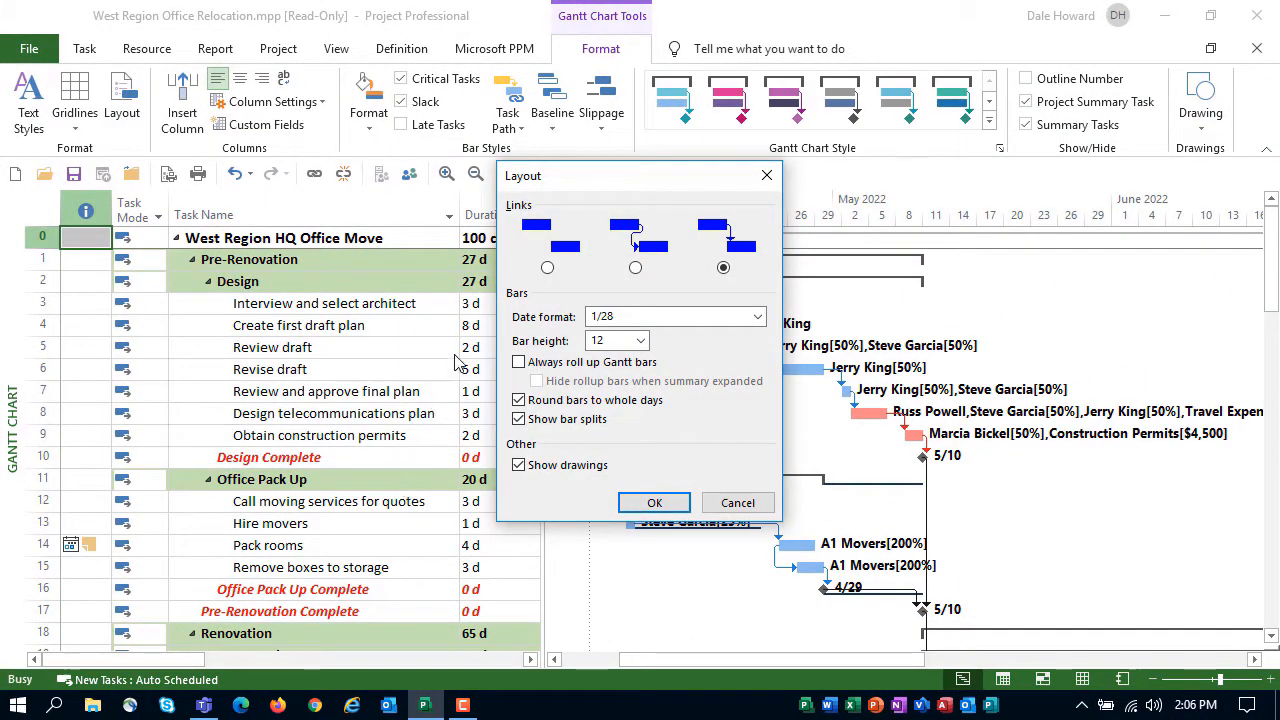
left_click(547, 268)
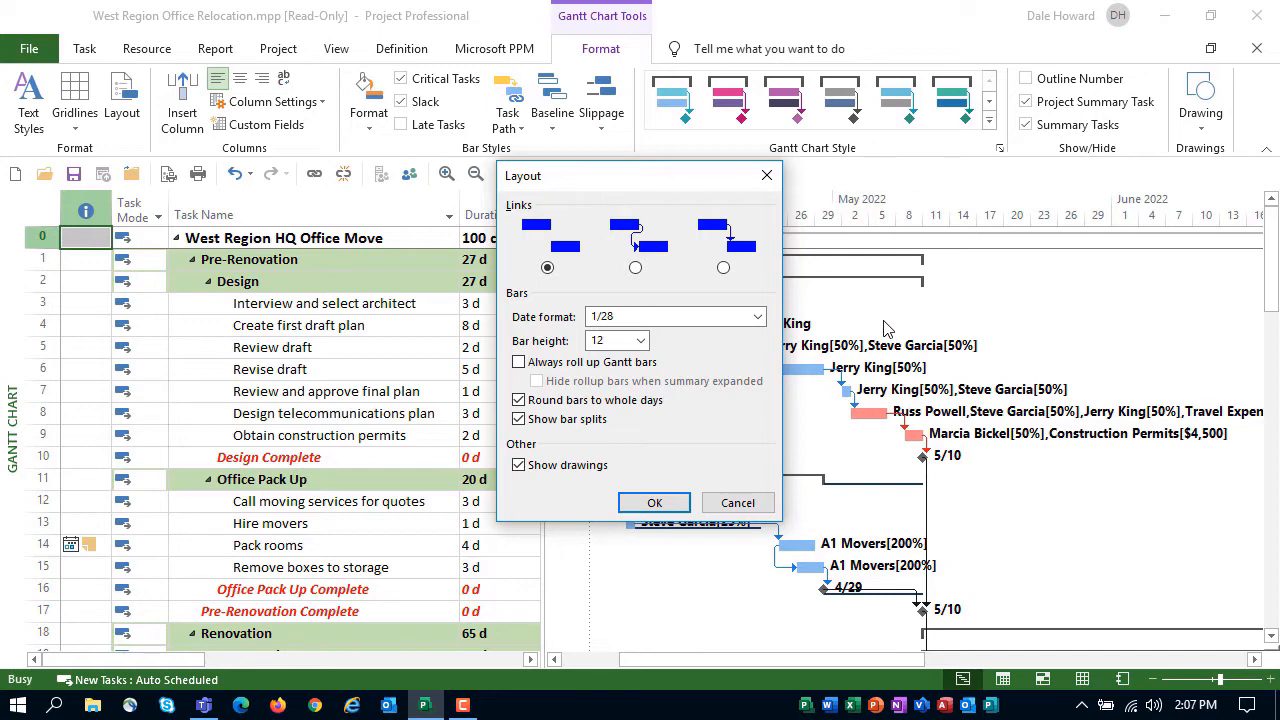
left_click(654, 504)
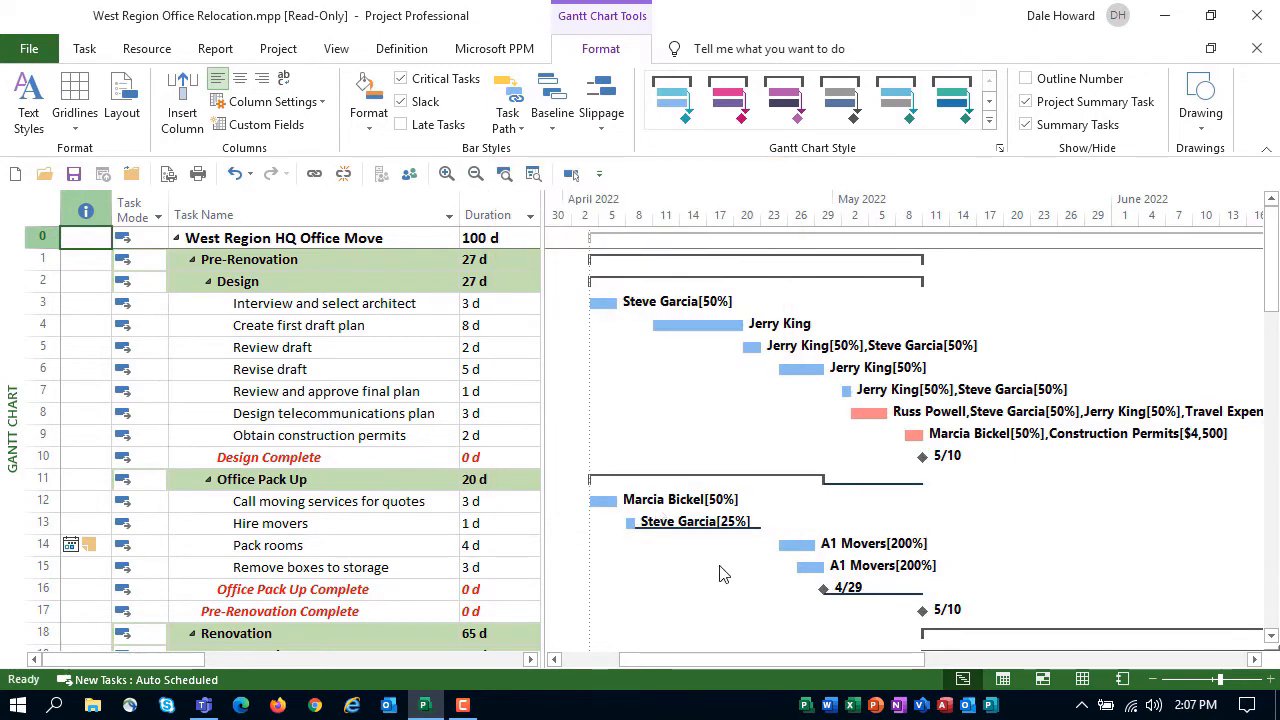
scroll(722, 573, "down", 1)
scroll(722, 571, "down", 1)
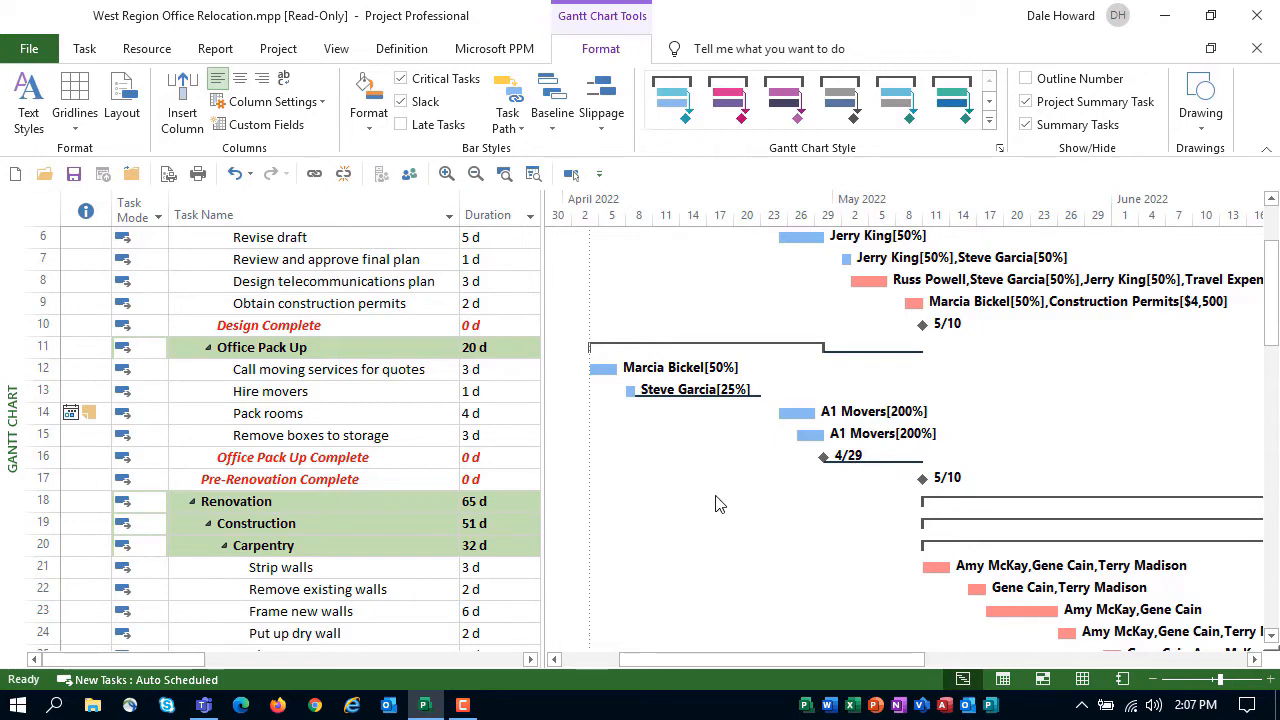
Change the Gantt chart layout to show link lines running from each bar's end down to the top of its successor bar
left_click(122, 100)
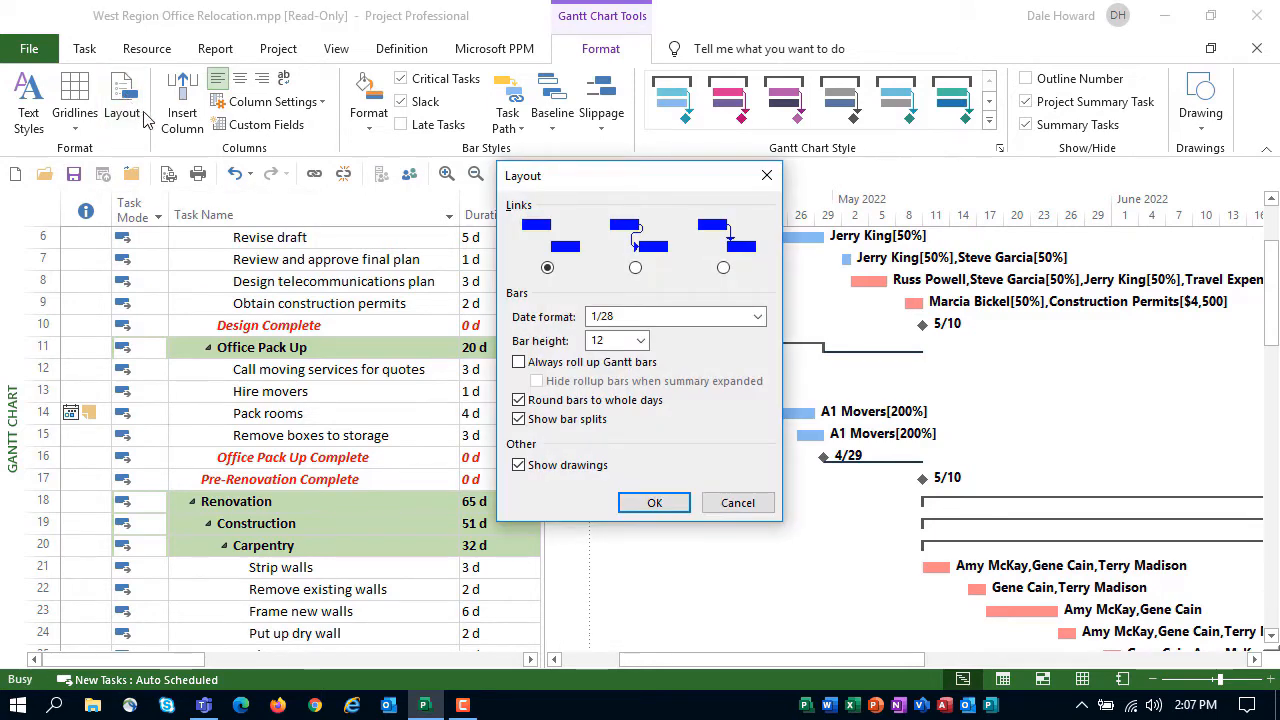
left_click(723, 268)
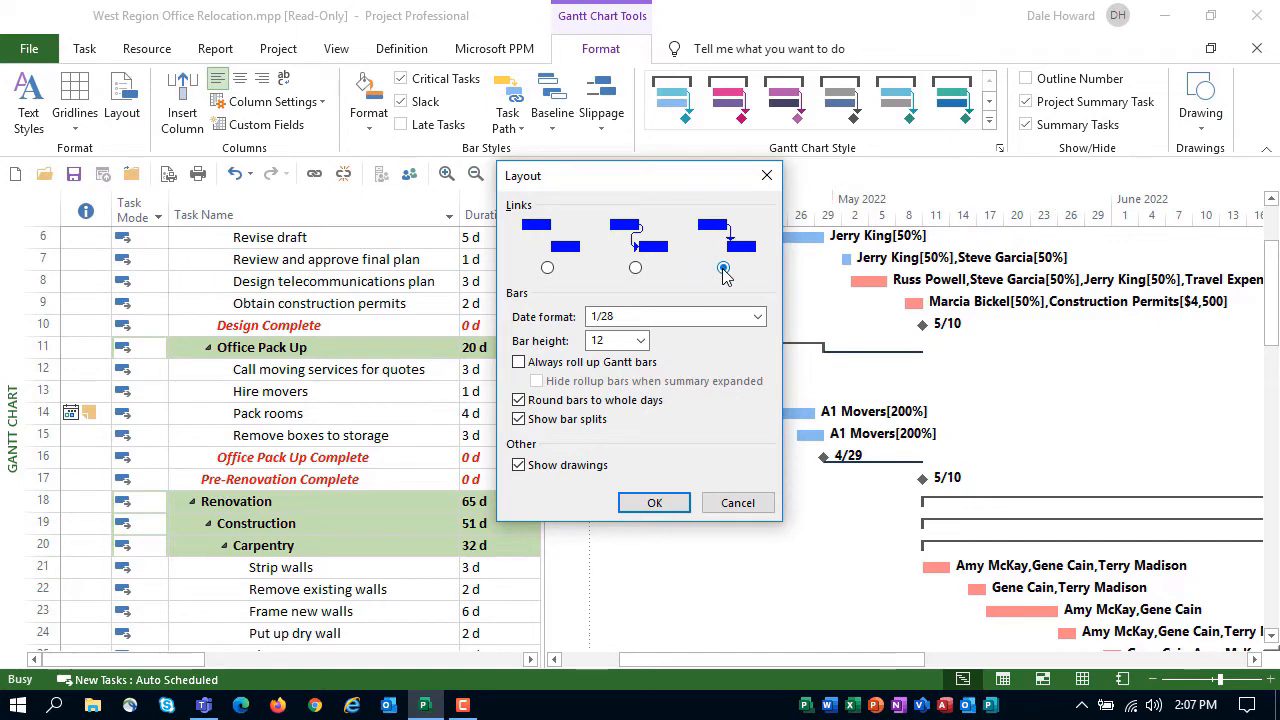
left_click(652, 503)
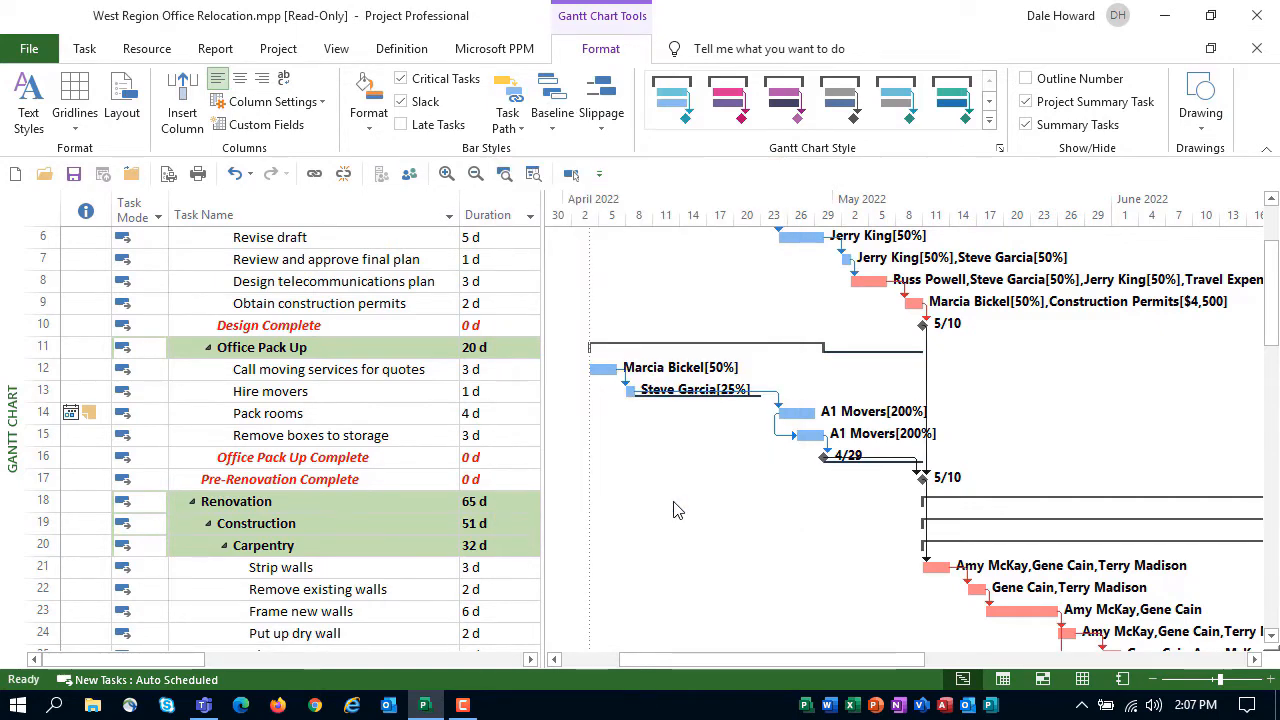
Turn off the slack lines and the critical task formatting in the Gantt chart
left_click(400, 102)
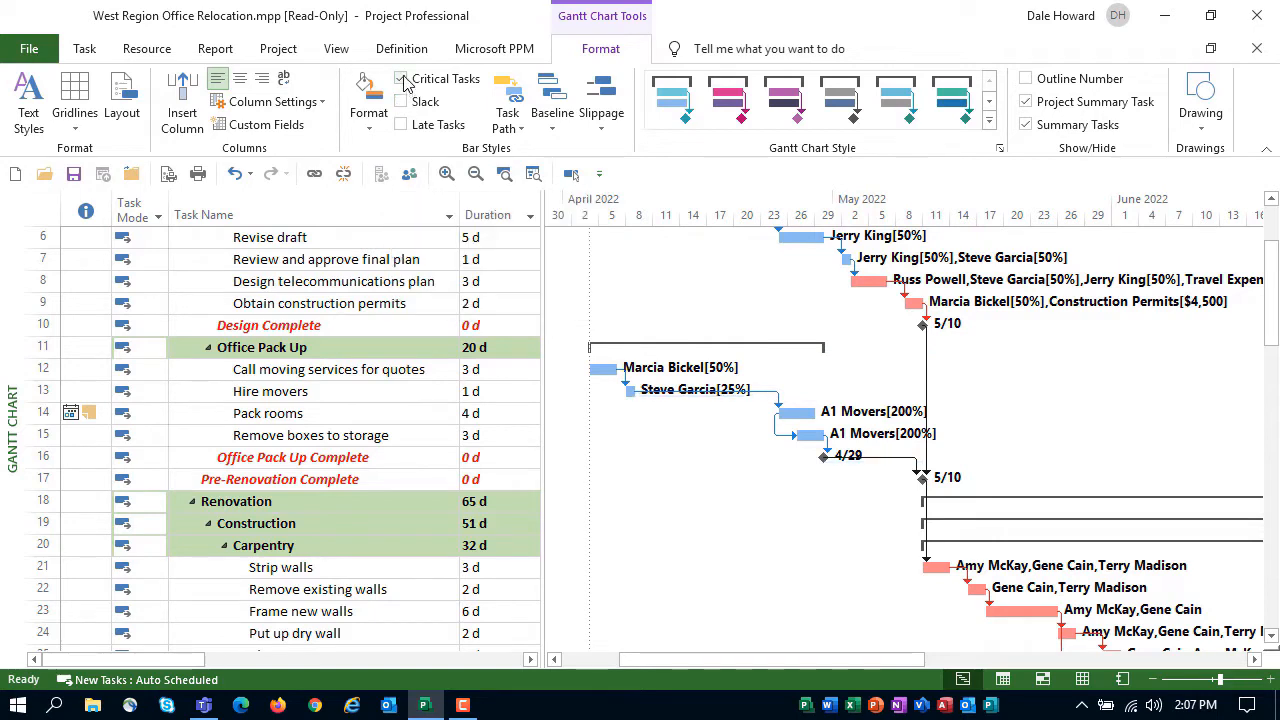
left_click(401, 79)
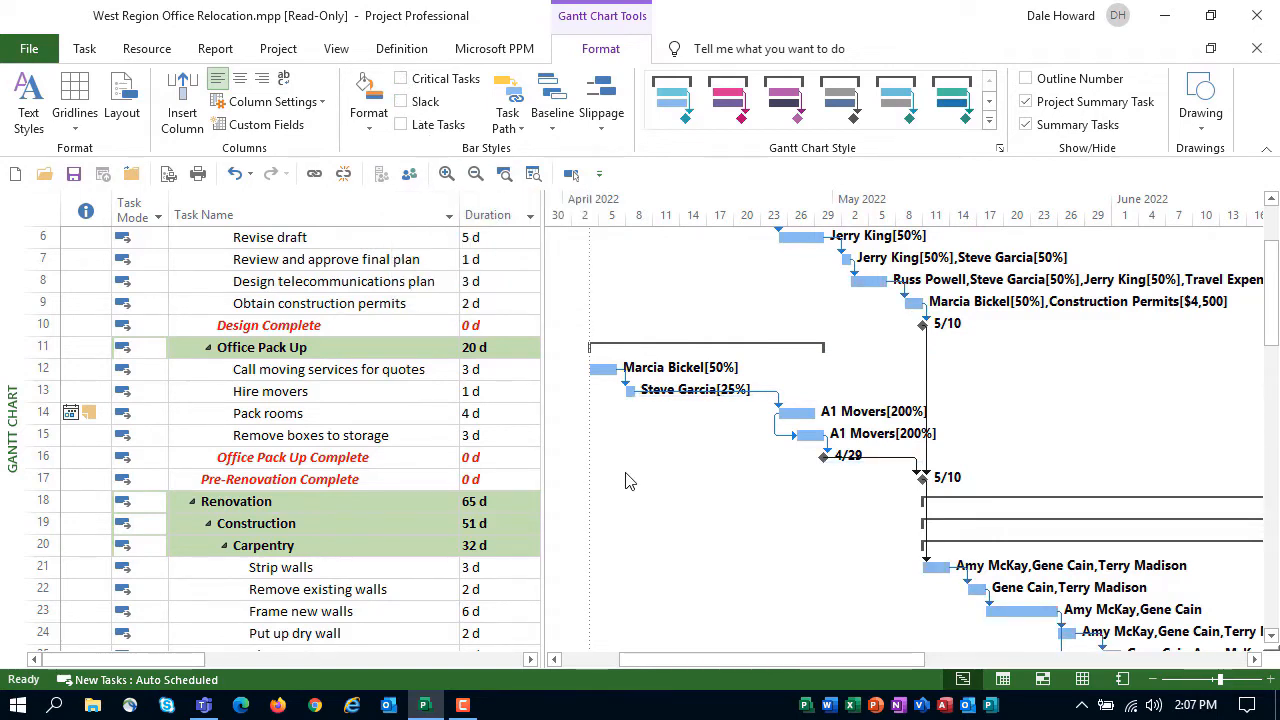
scroll(625, 481, "up", 2)
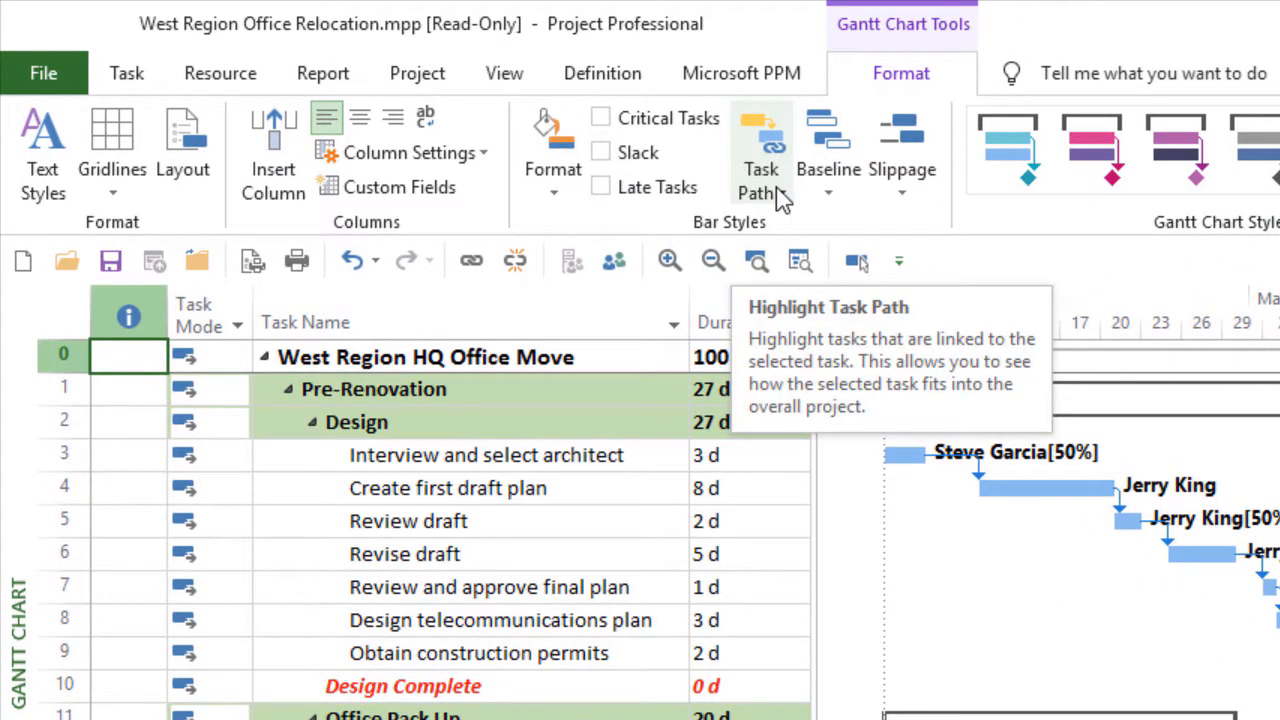
Select the Install new fuse box task in the Electrical section and highlight its predecessors in the Gantt chart
left_click(783, 199)
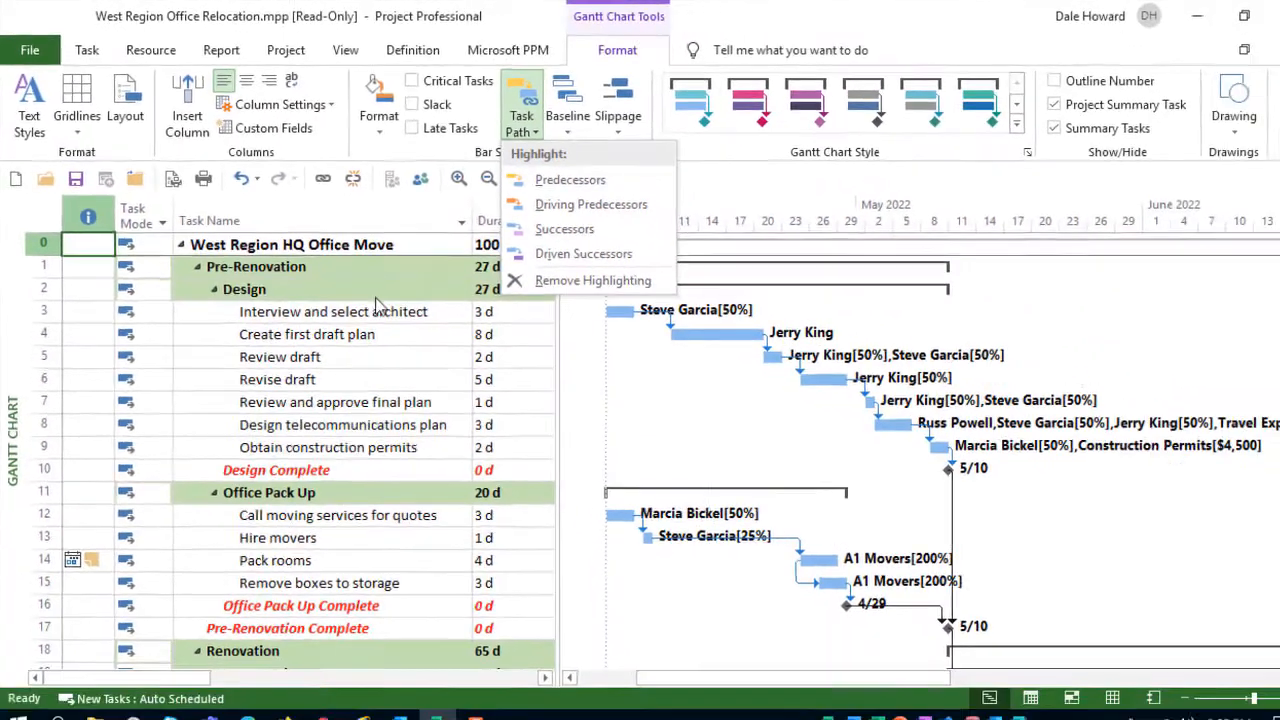
left_click(546, 436)
scroll(363, 289, "down", 10)
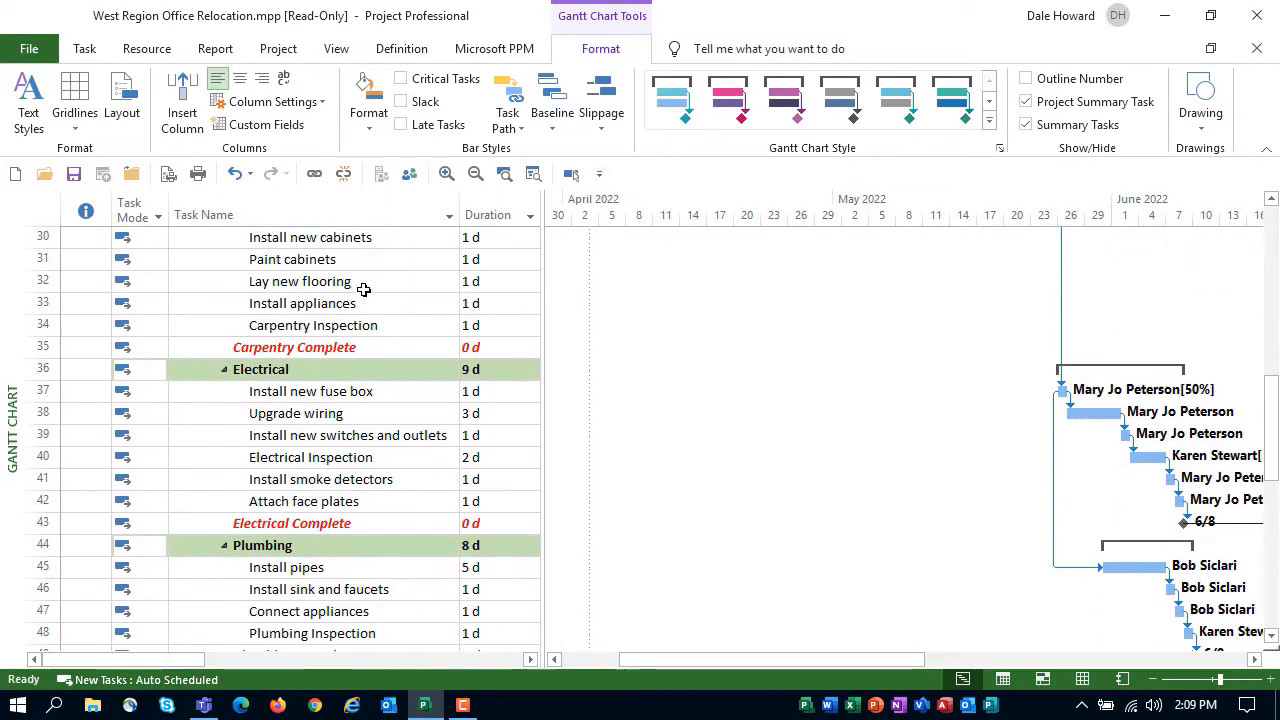
left_click(332, 390)
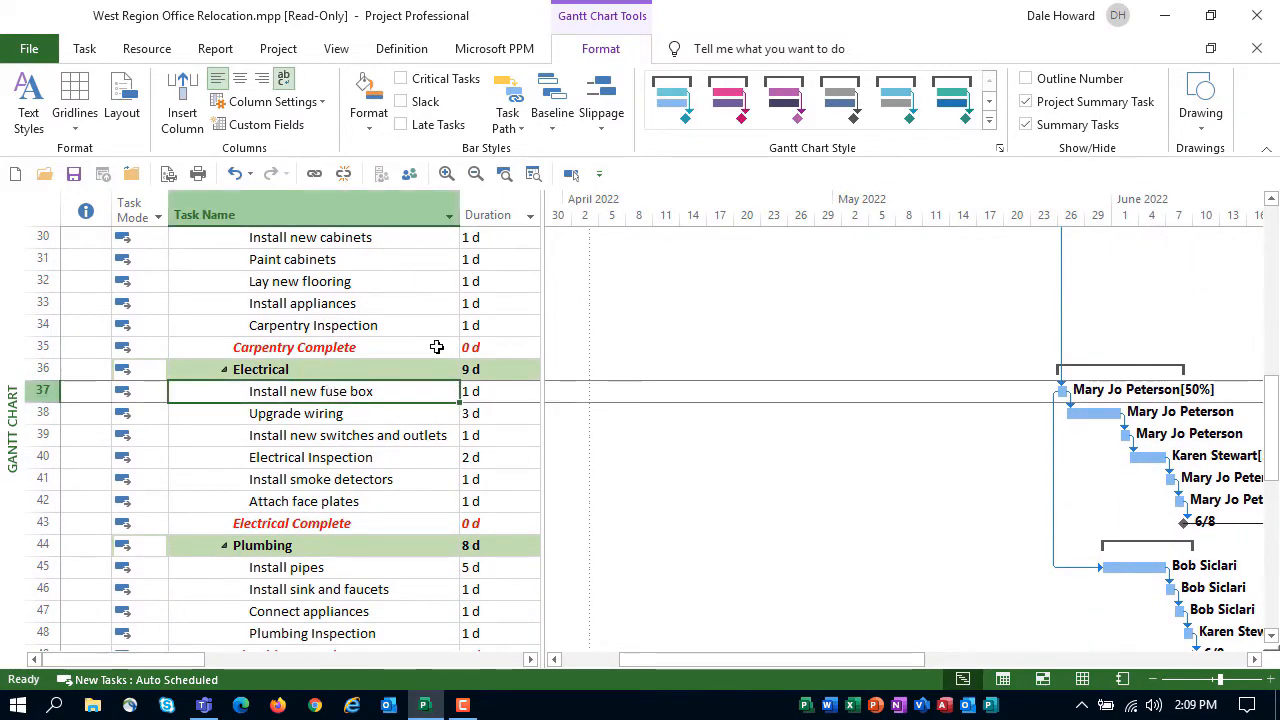
scroll(437, 347, "up", 10)
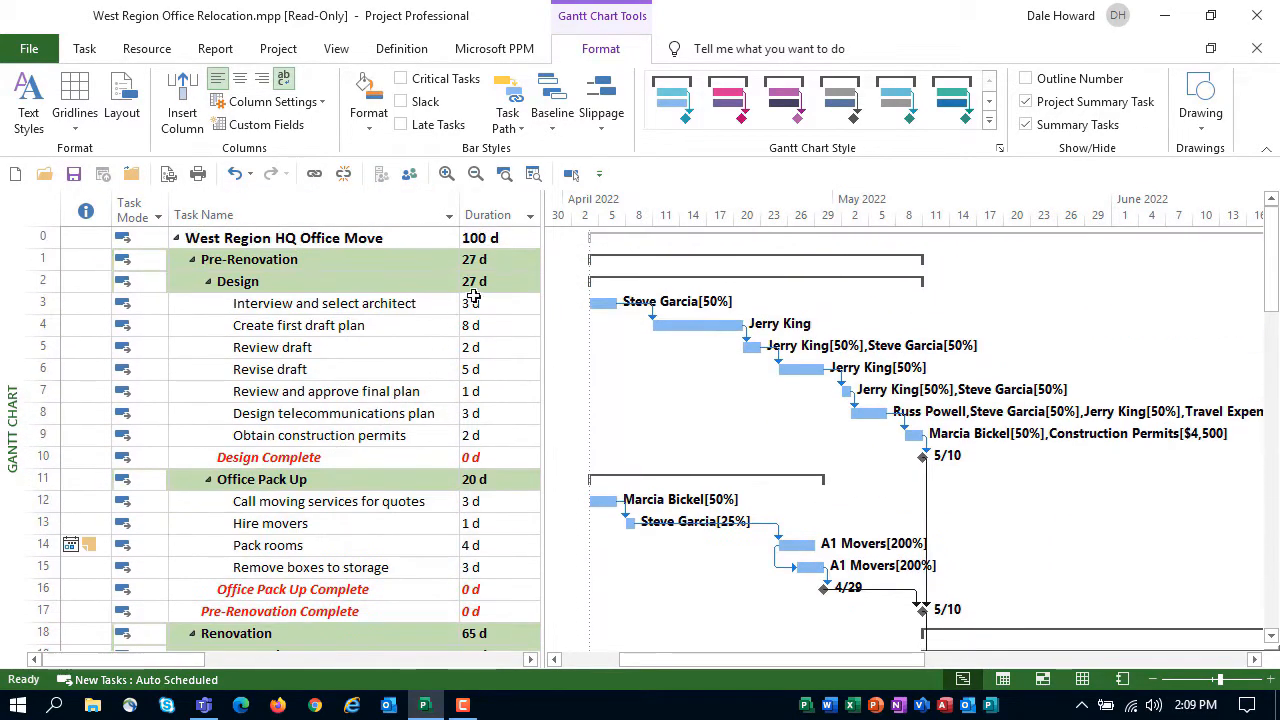
left_click(515, 128)
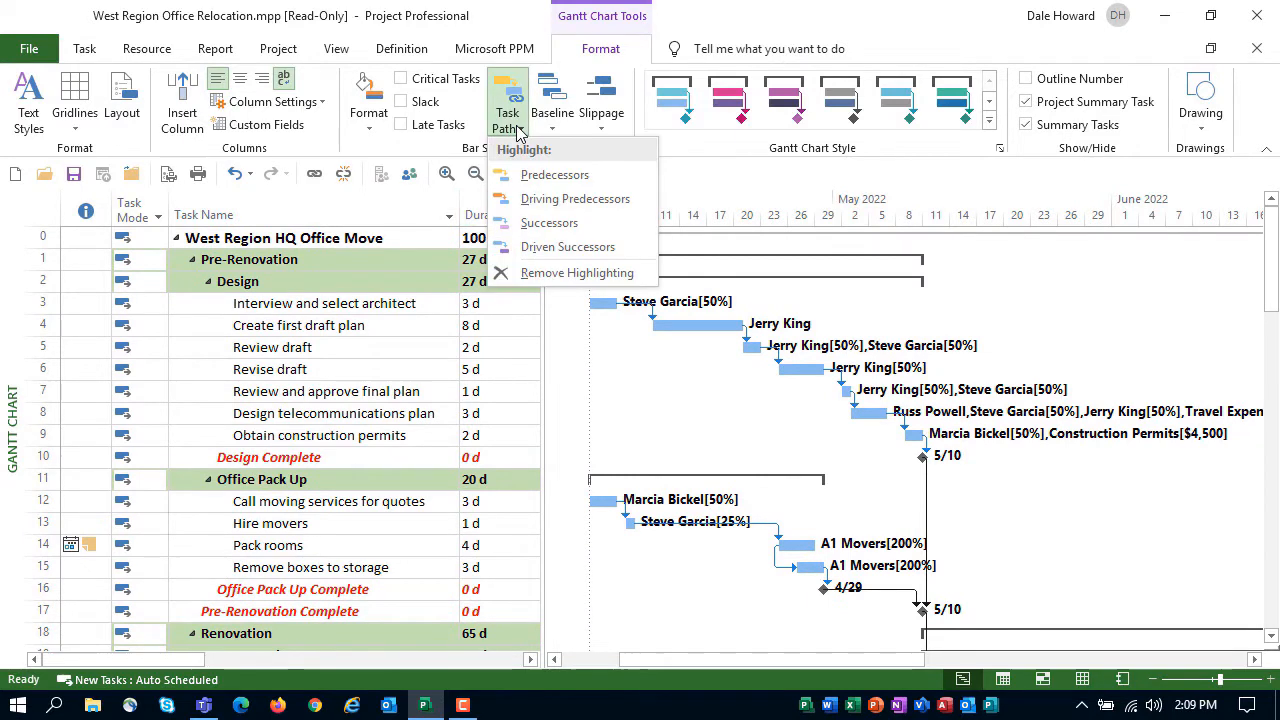
left_click(630, 177)
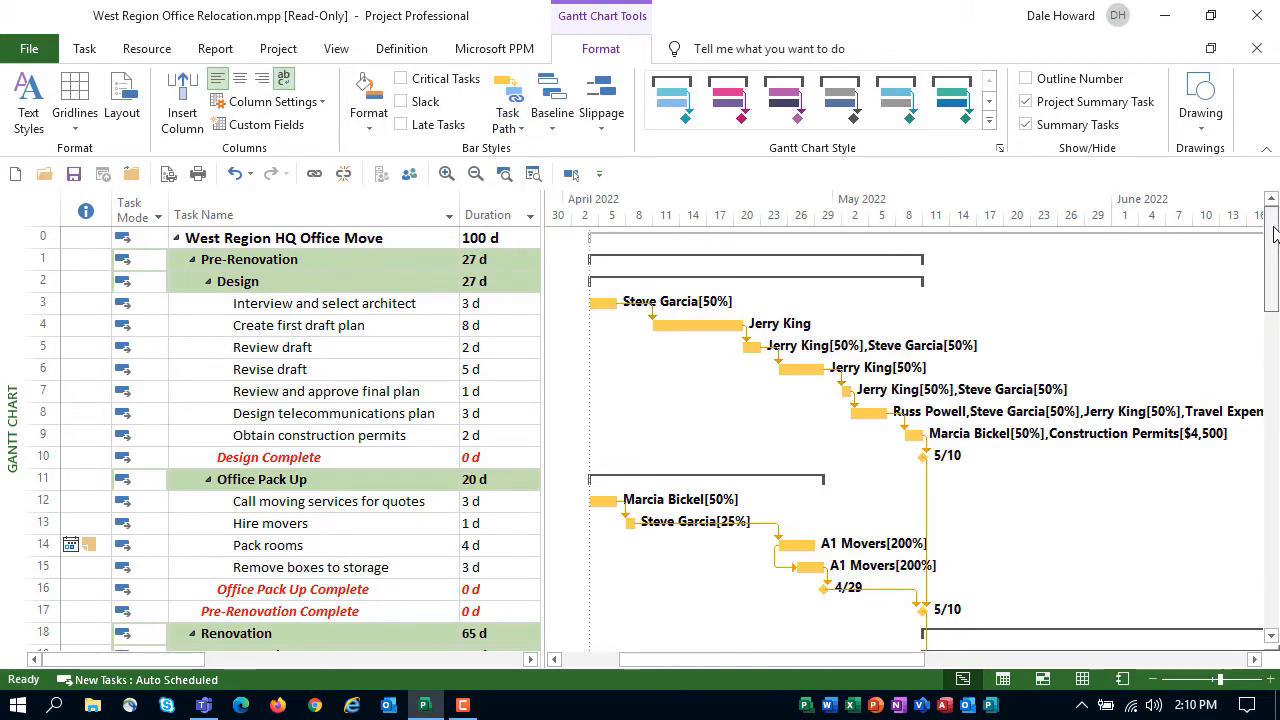
mouse_move(1273, 233)
left_mouse_down()
mouse_move(1276, 375)
mouse_move(1276, 224)
left_mouse_up()
Highlight the driving predecessors of the Install new fuse box task for review and remove all task path highlighting
left_click(507, 130)
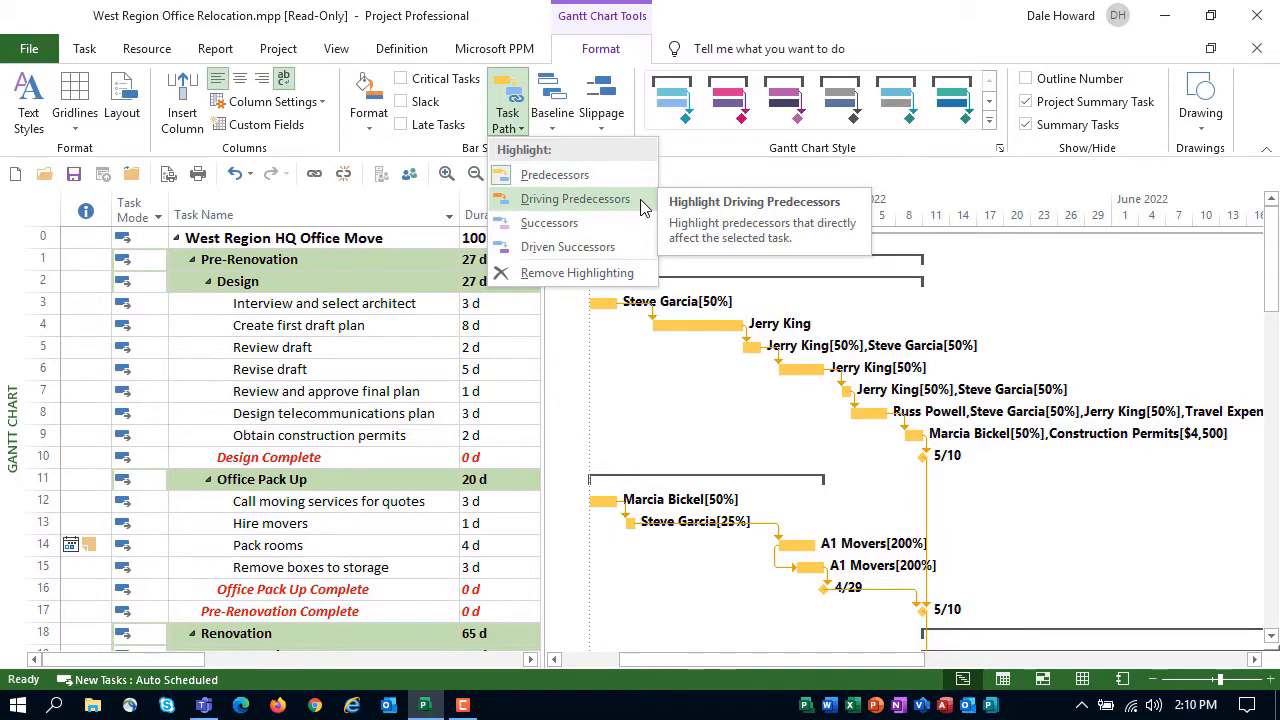
left_click(575, 199)
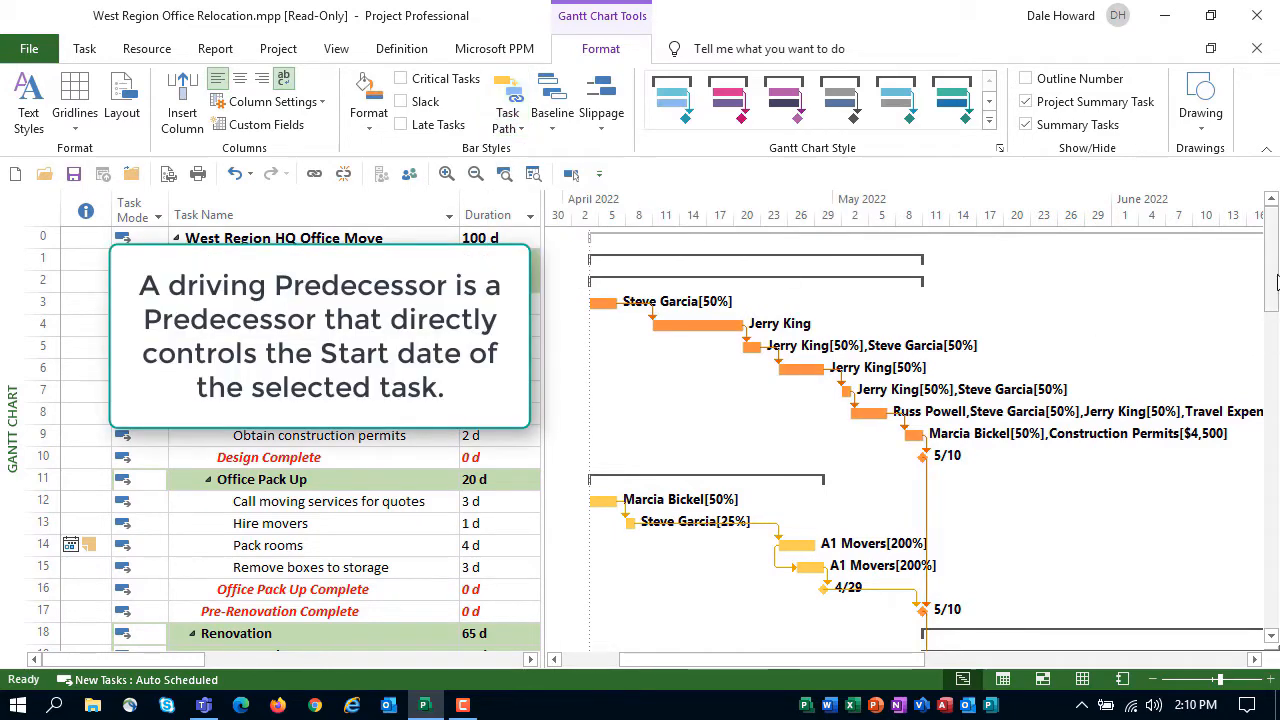
scroll(1276, 262, "down", 1)
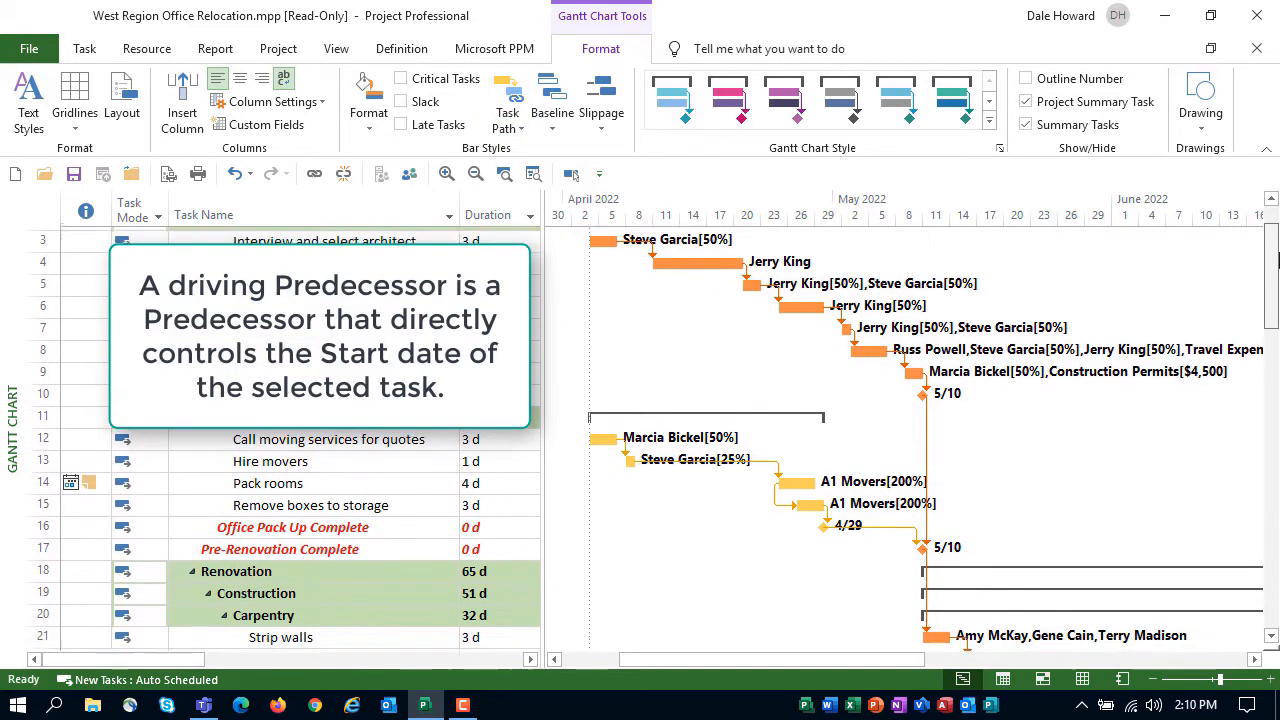
scroll(1276, 262, "up", 1)
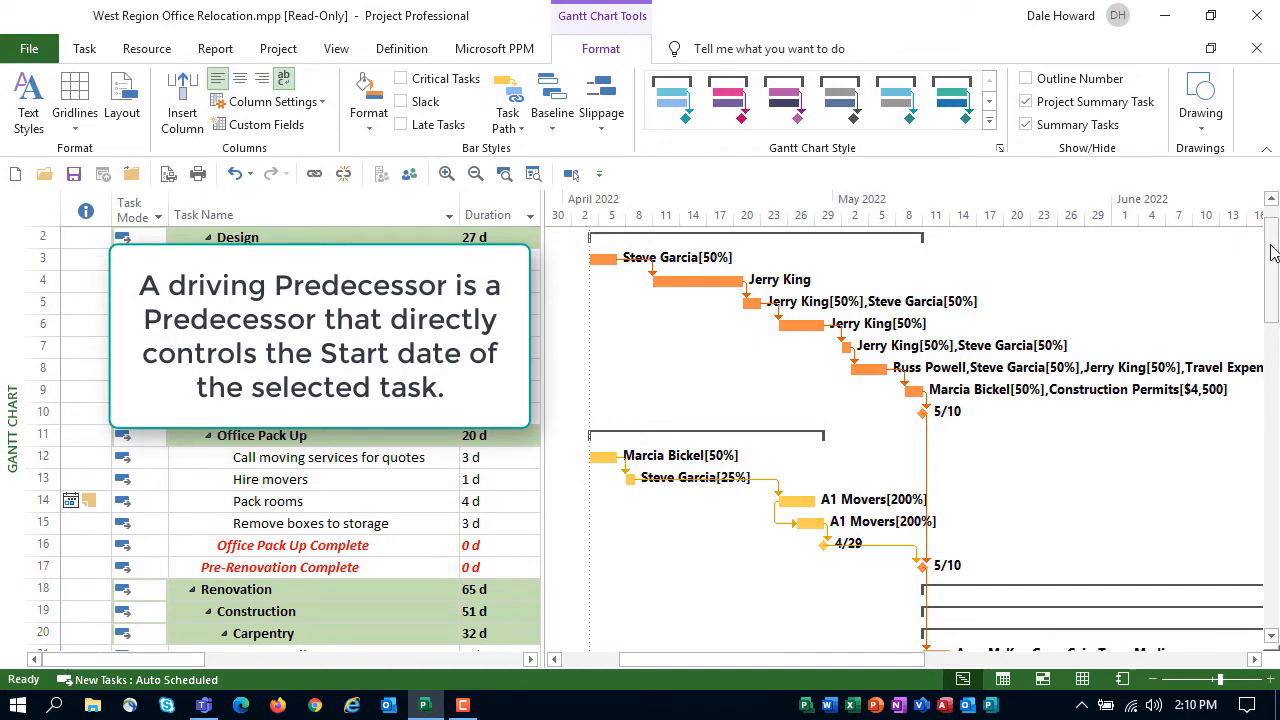
left_click_drag(1273, 253, 1276, 290)
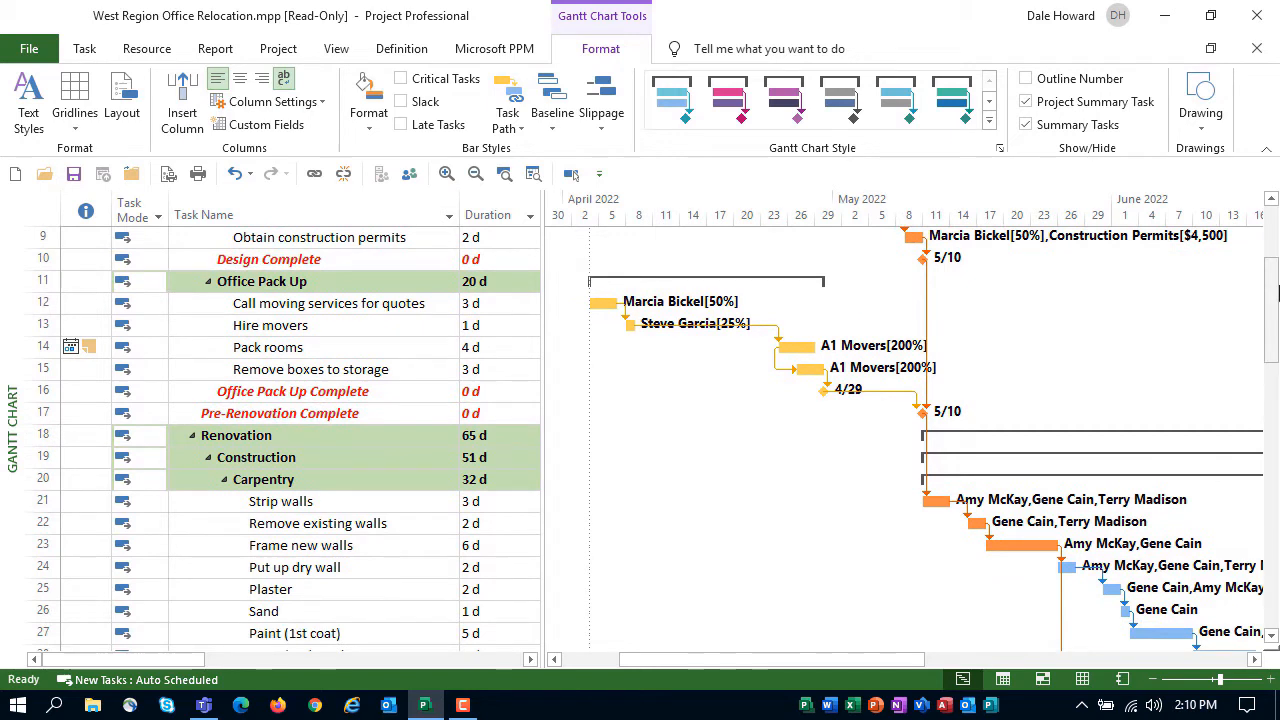
left_click(507, 137)
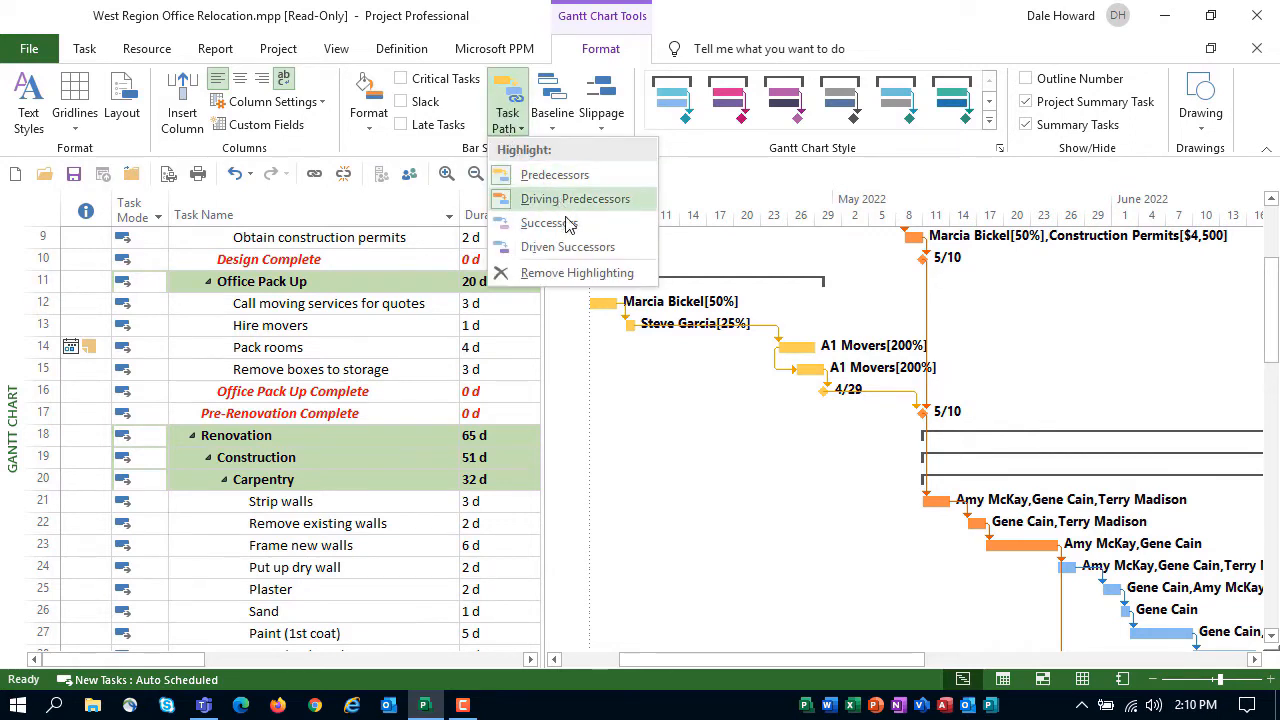
left_click(577, 273)
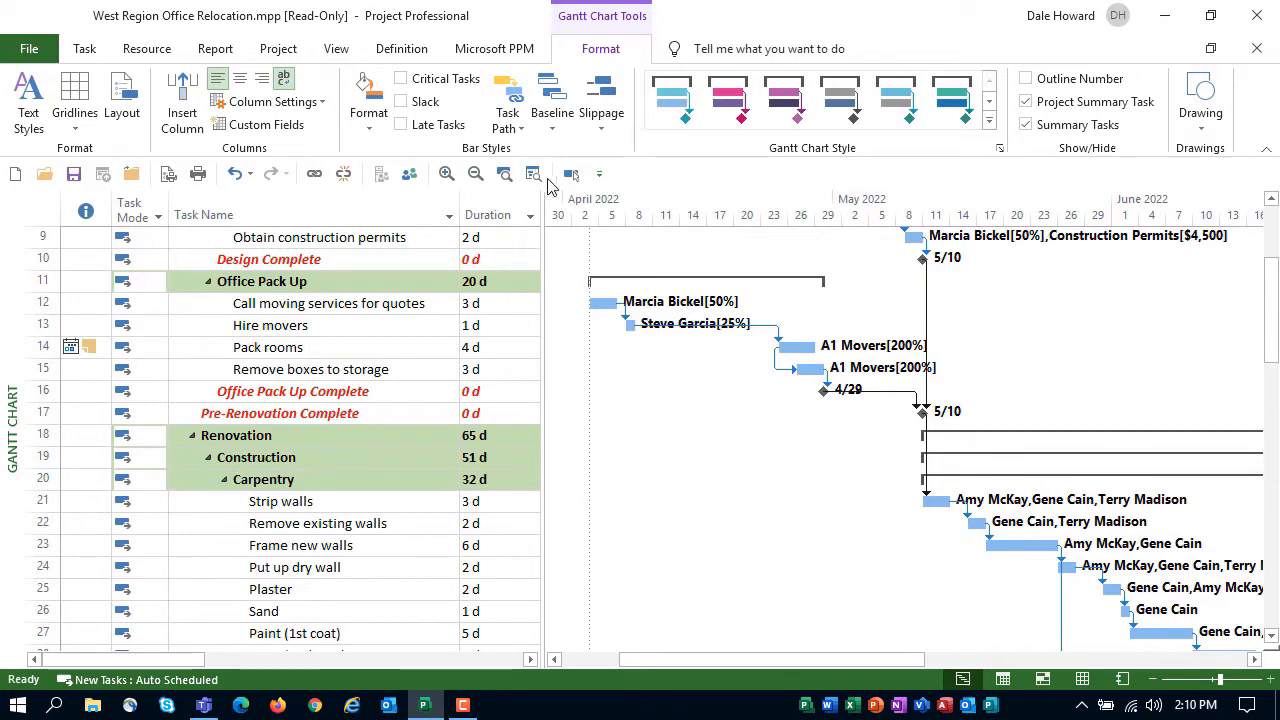
Highlight the successors of the Install new fuse box task and review their bars through the end of the project in August 2022
left_click(507, 110)
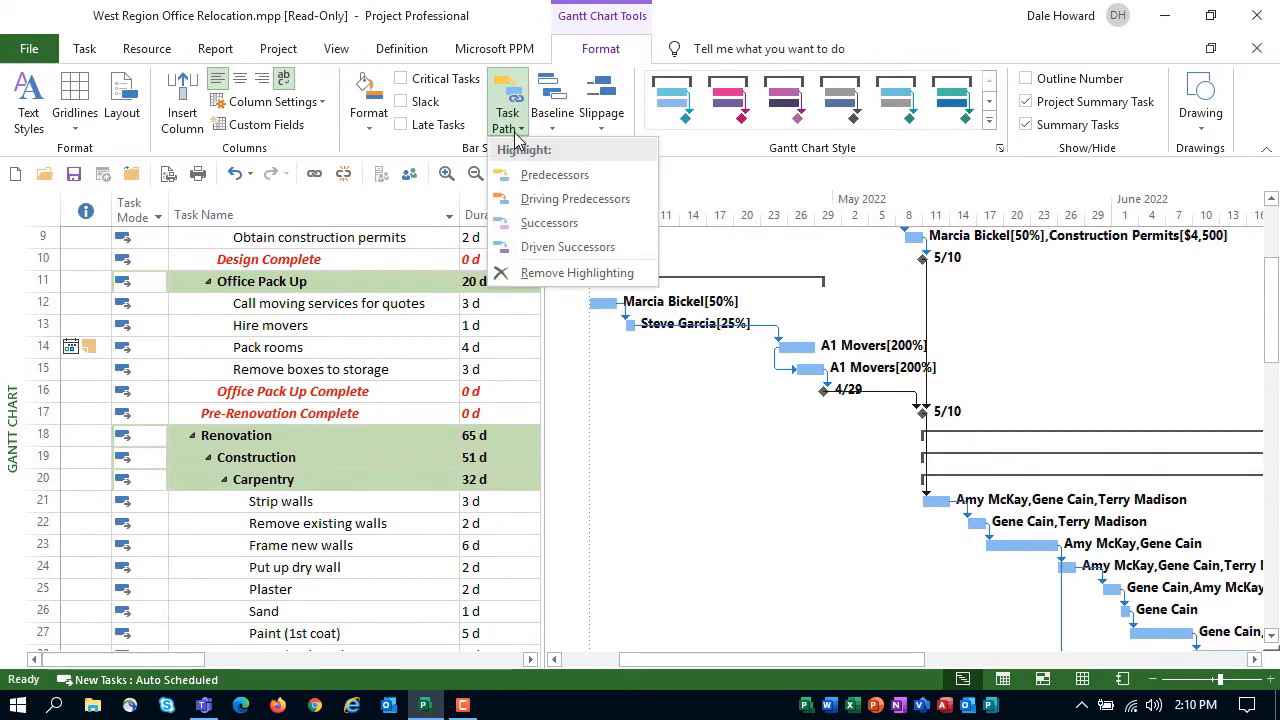
left_click(552, 224)
scroll(760, 402, "down", 7)
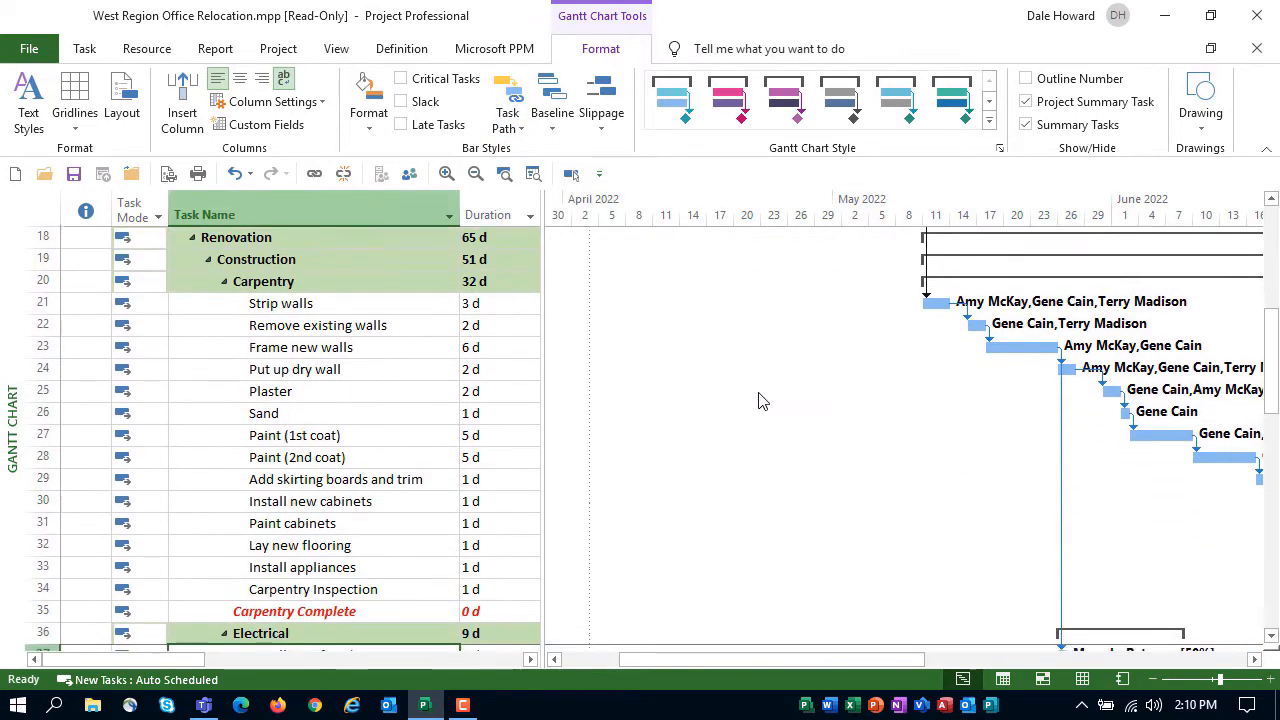
scroll(760, 400, "down", 1)
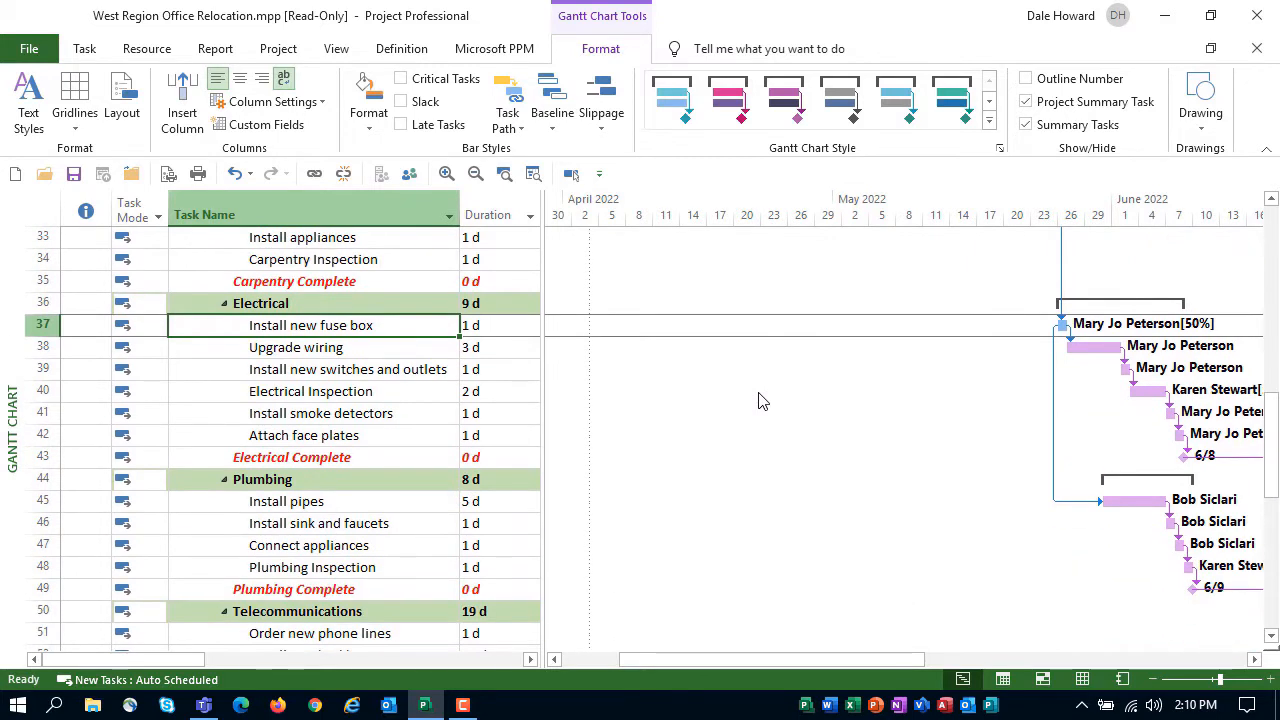
scroll(783, 451, "down", 1)
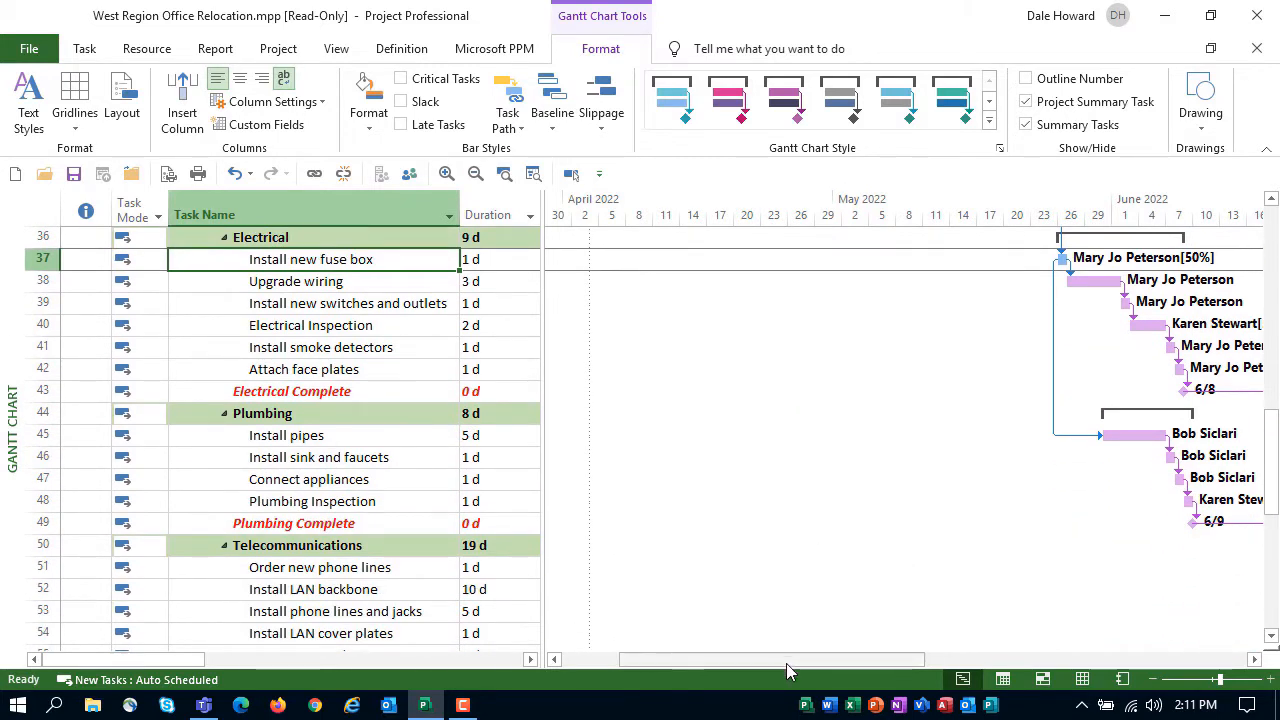
left_click_drag(790, 662, 950, 656)
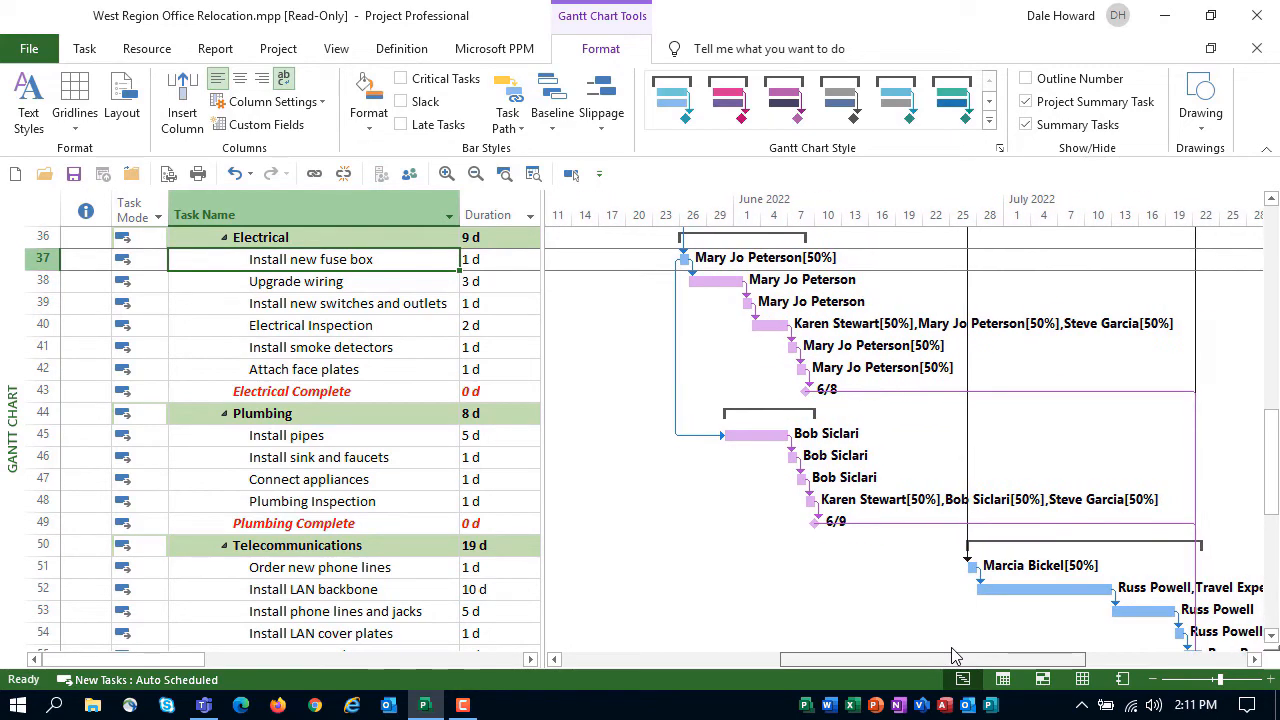
scroll(922, 575, "down", 4)
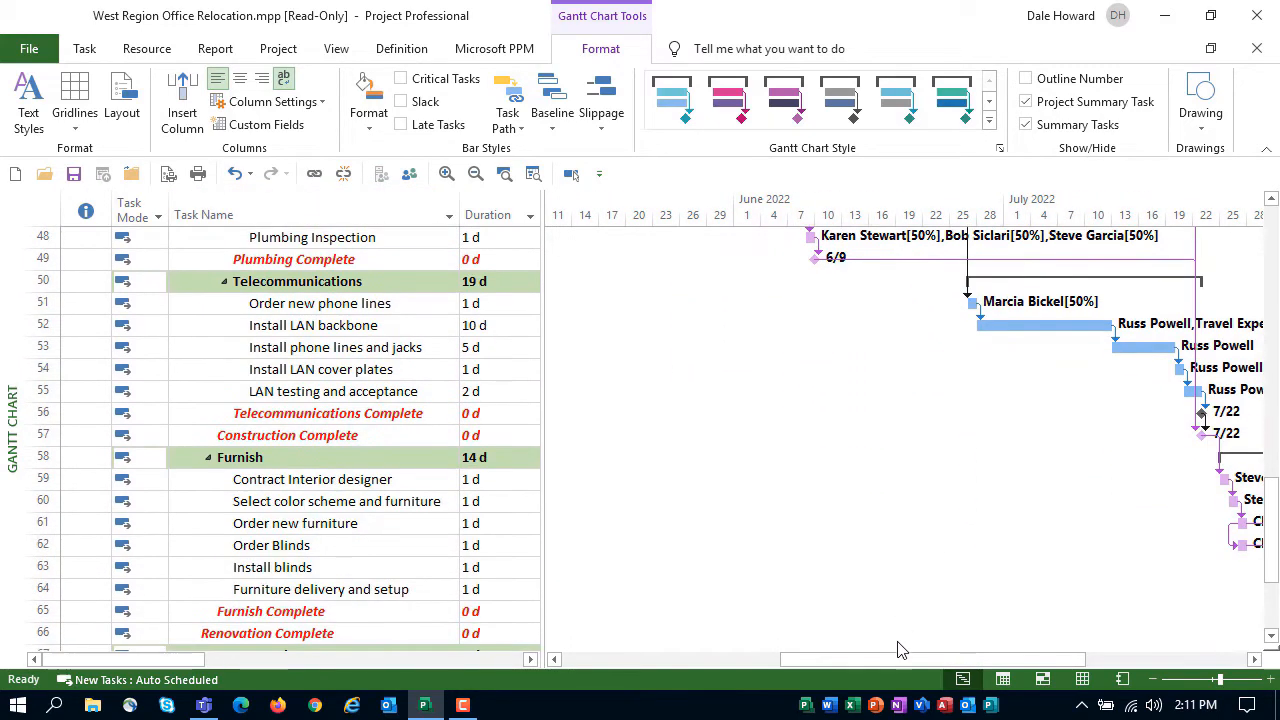
left_click_drag(898, 661, 980, 675)
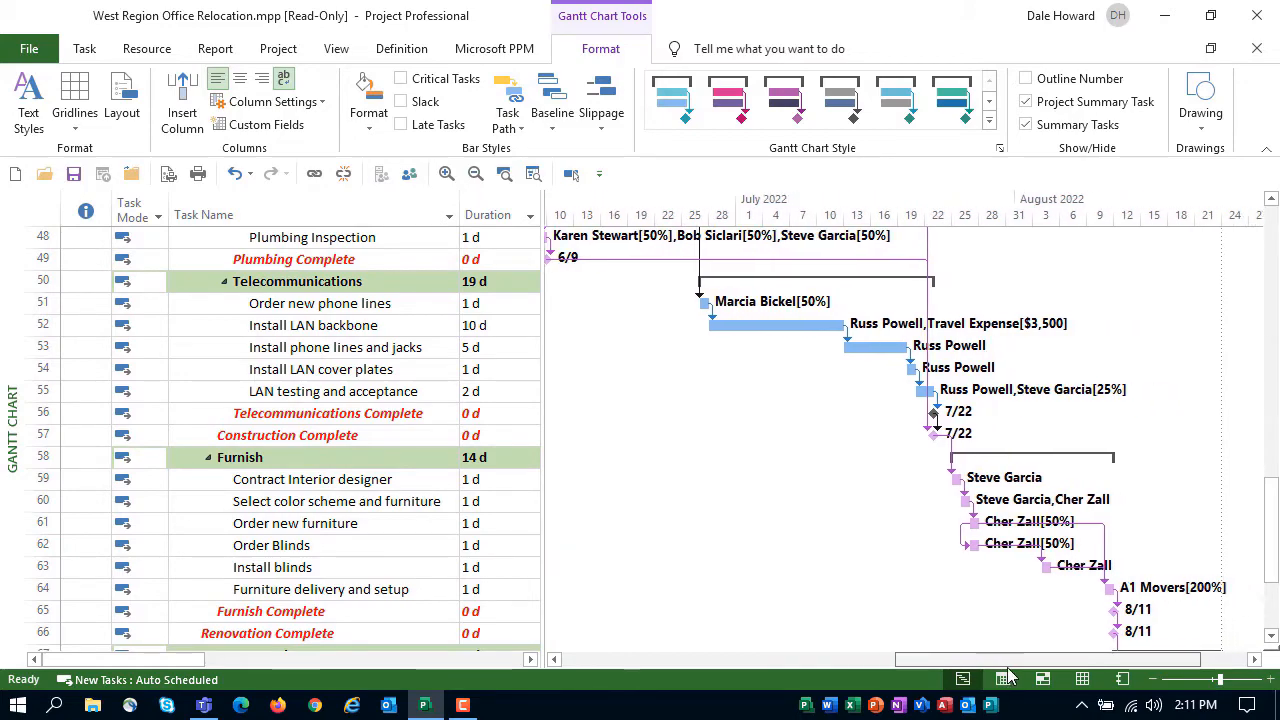
scroll(900, 578, "down", 3)
scroll(897, 580, "down", 2)
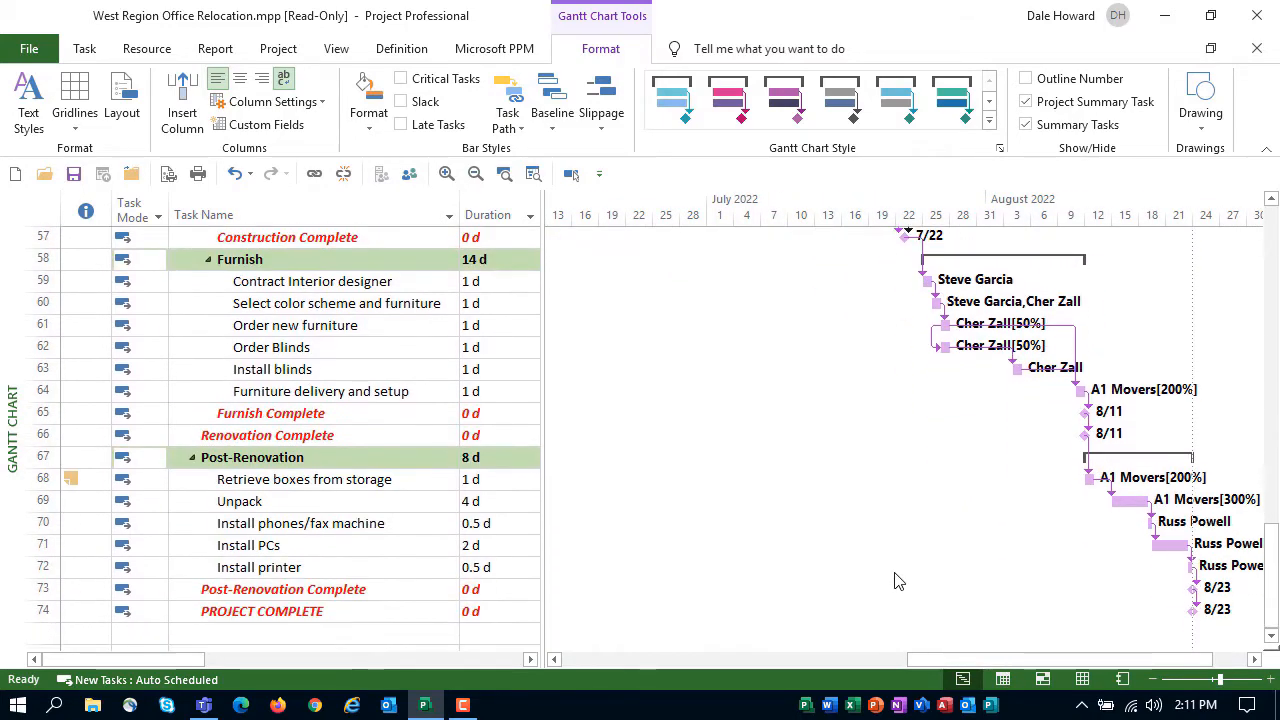
scroll(897, 582, "up", 9)
scroll(897, 582, "up", 1)
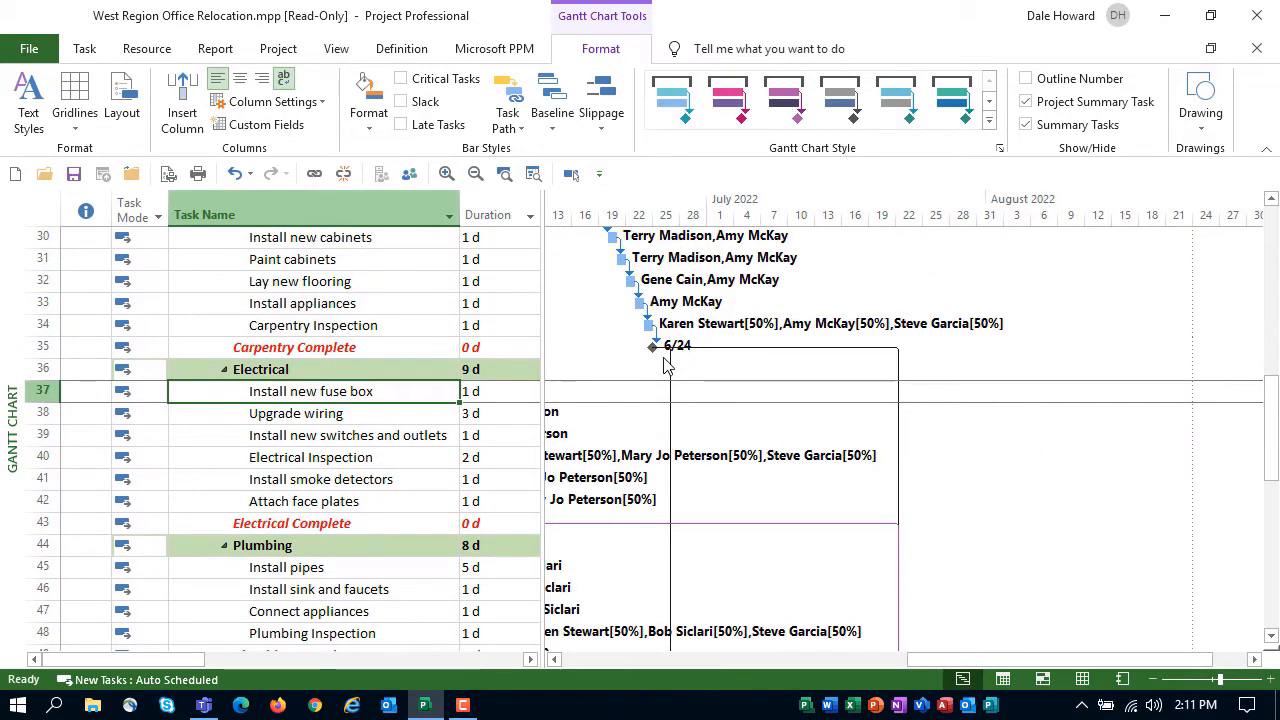
Add driven successor highlighting for the Install new fuse box task and review the Electrical, Plumbing and Furnish bars
left_click(508, 118)
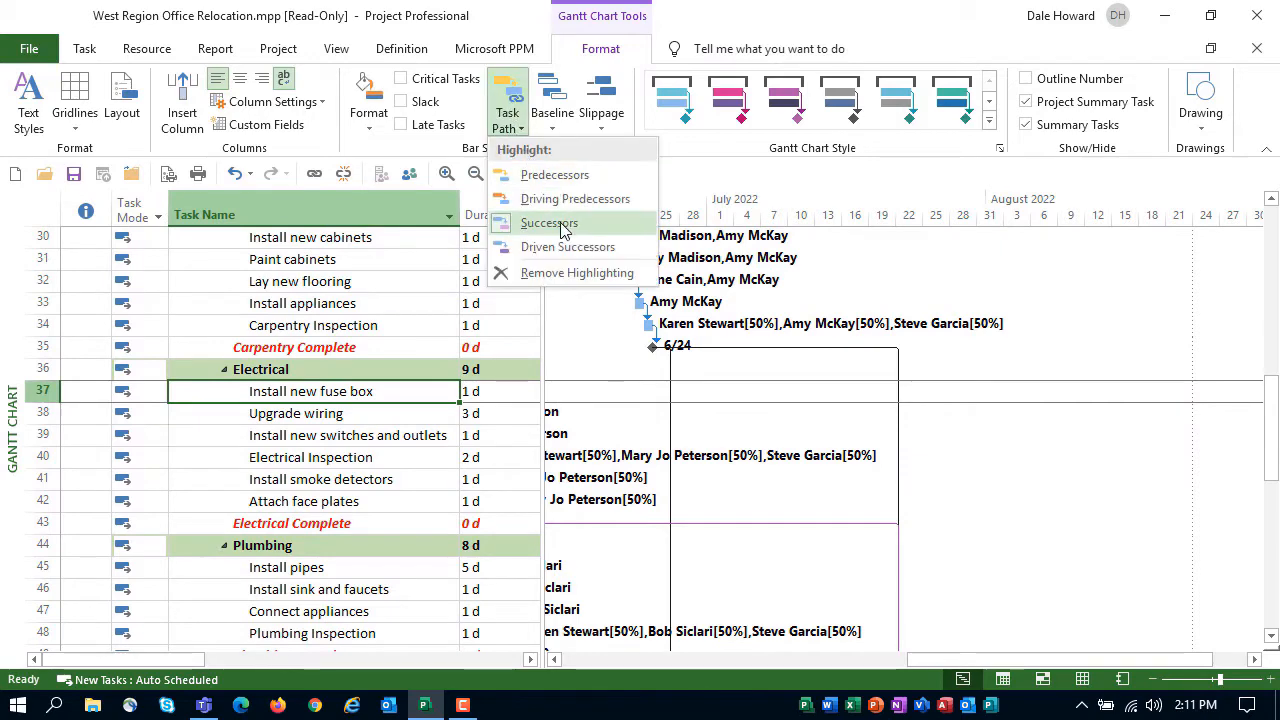
left_click(578, 248)
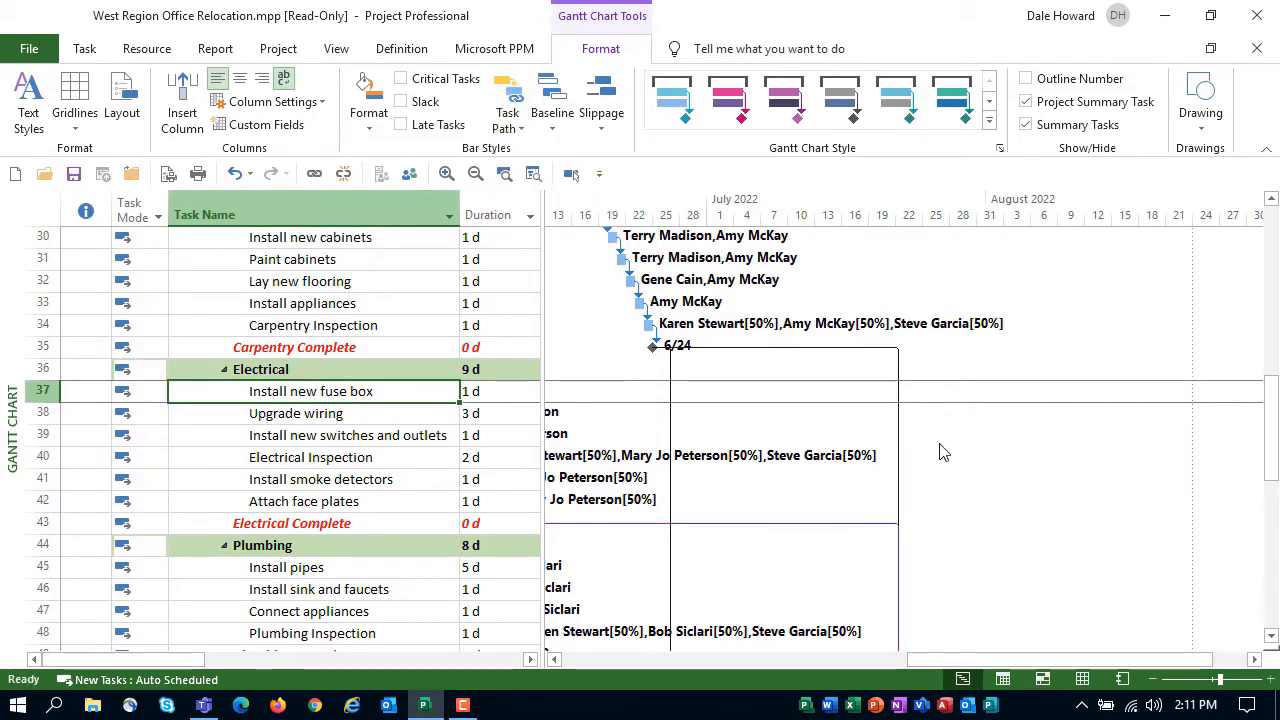
scroll(954, 429, "down", 2)
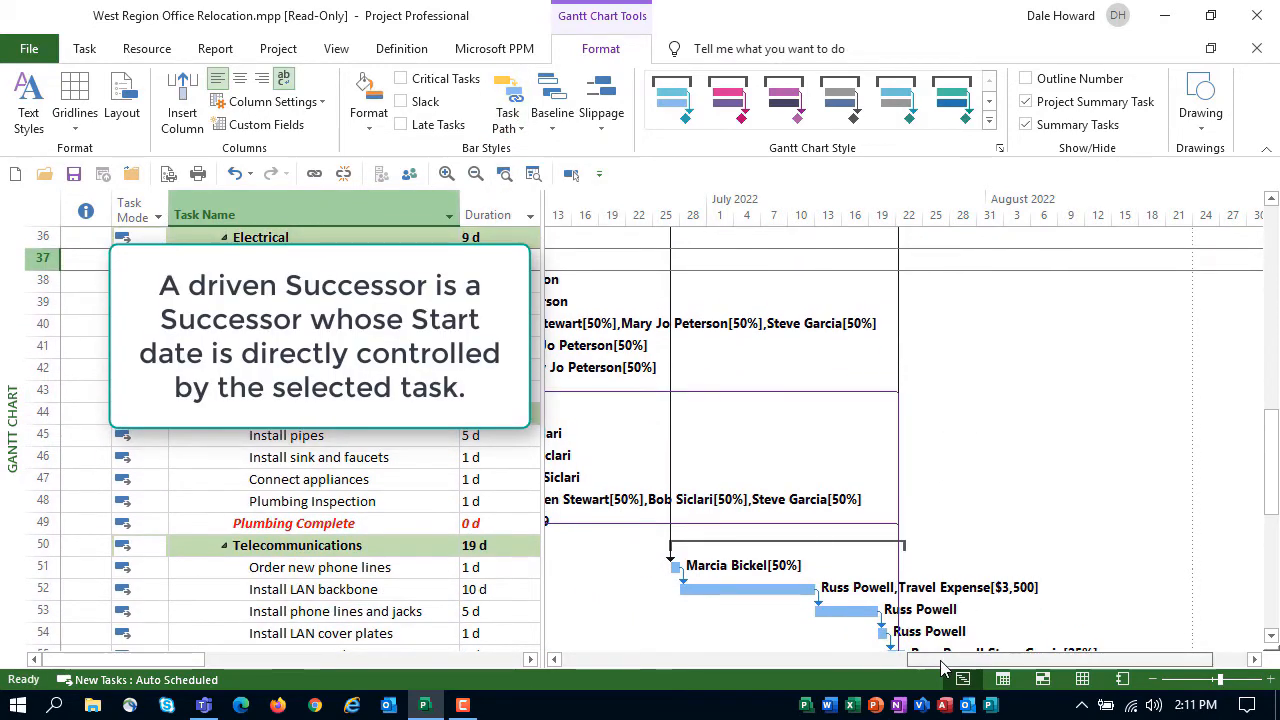
left_click_drag(947, 660, 790, 665)
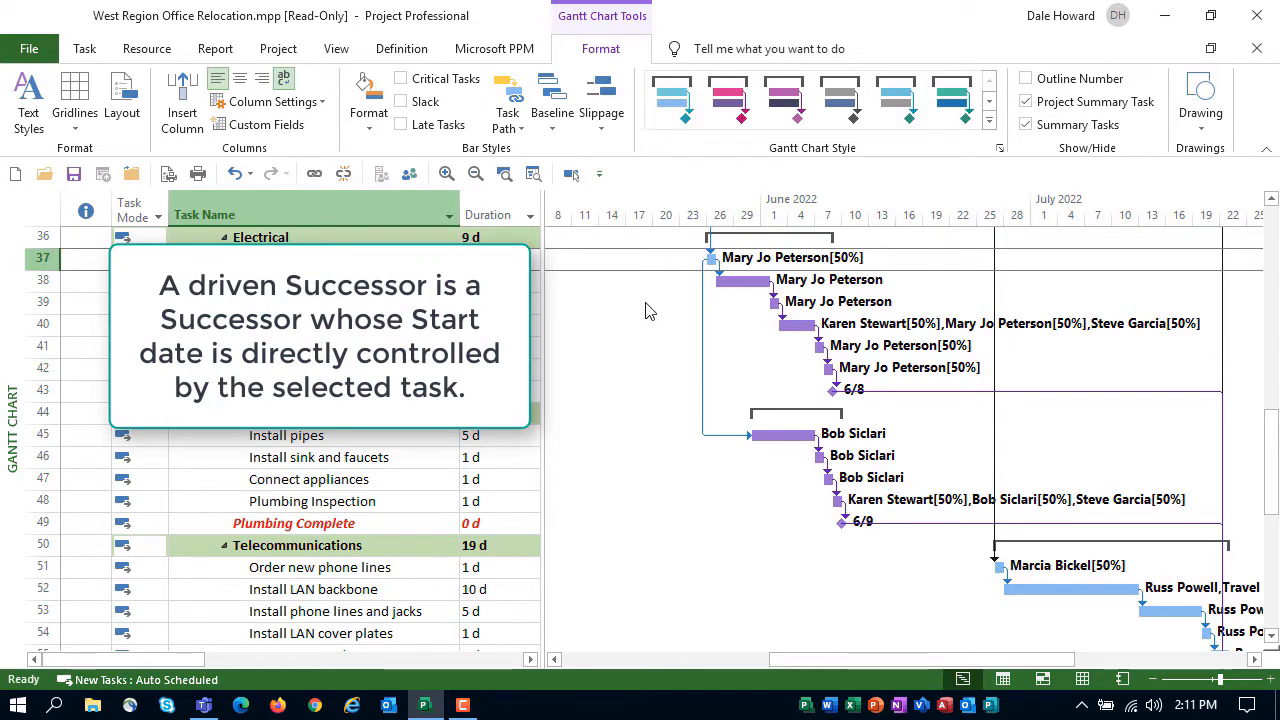
scroll(645, 311, "down", 6)
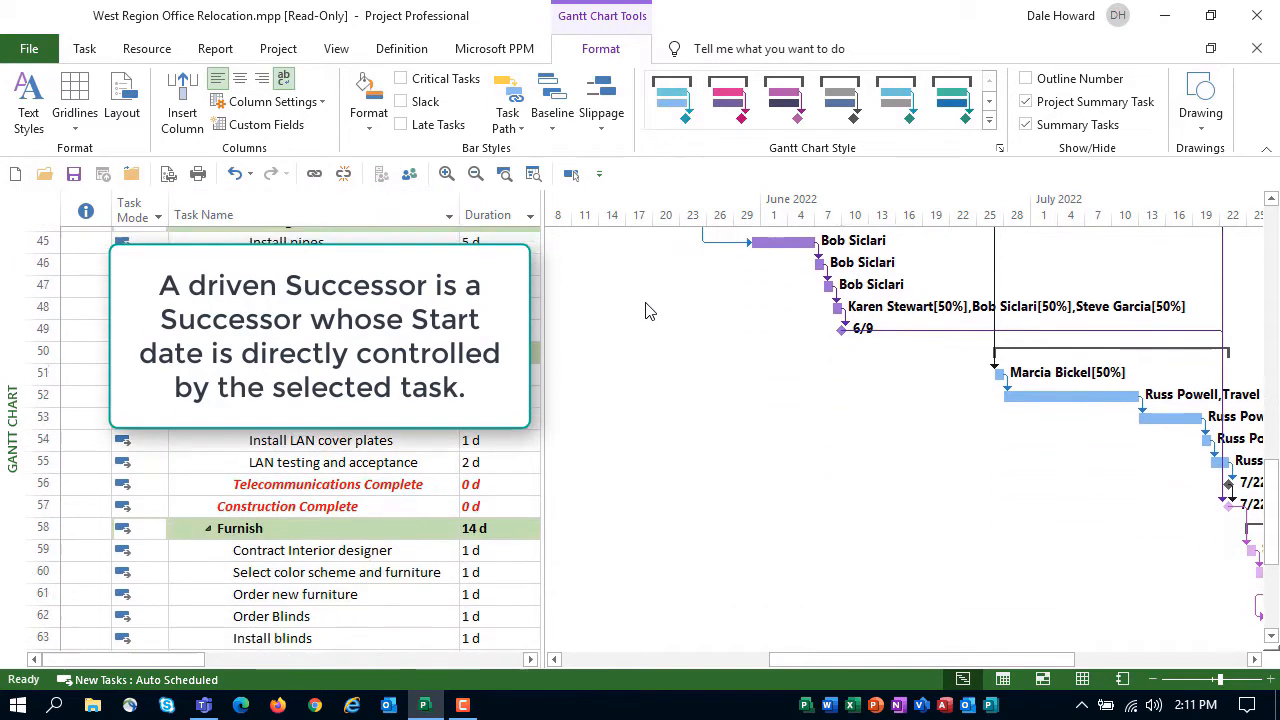
left_click_drag(810, 665, 672, 660)
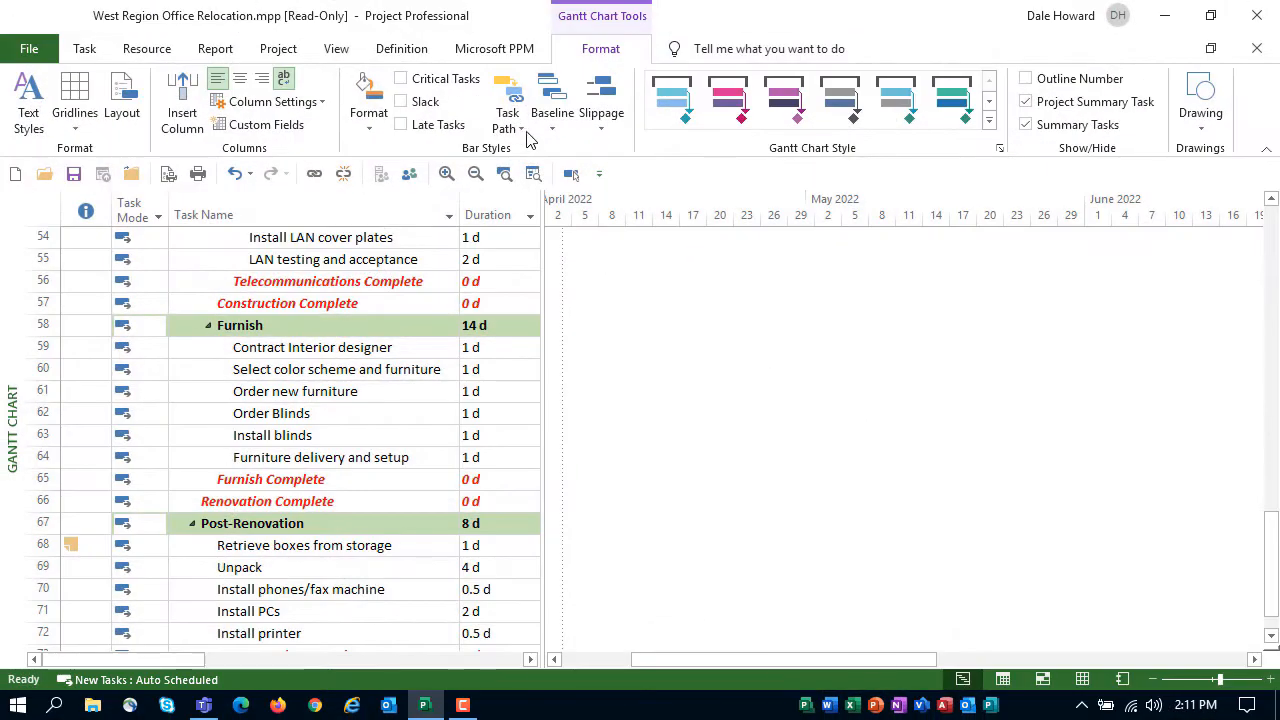
Remove all task path highlighting from the Gantt chart and return to the first task
left_click(507, 118)
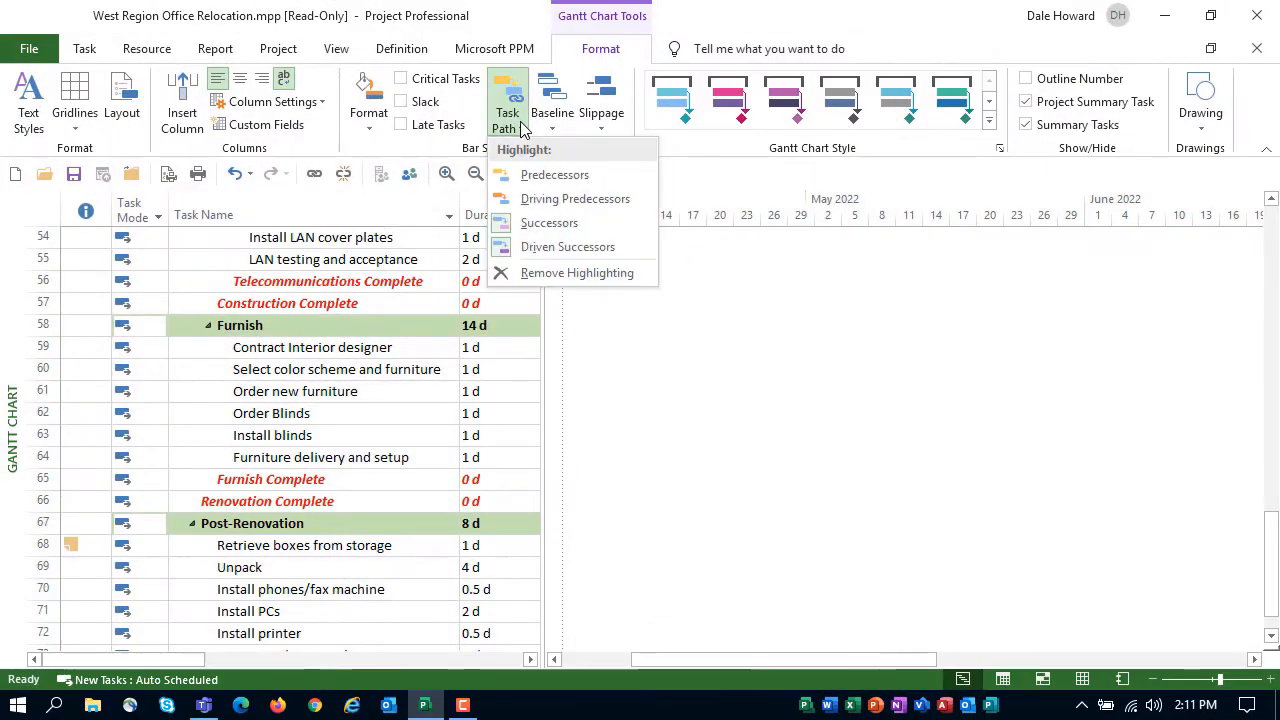
left_click(577, 273)
scroll(585, 401, "up", 15)
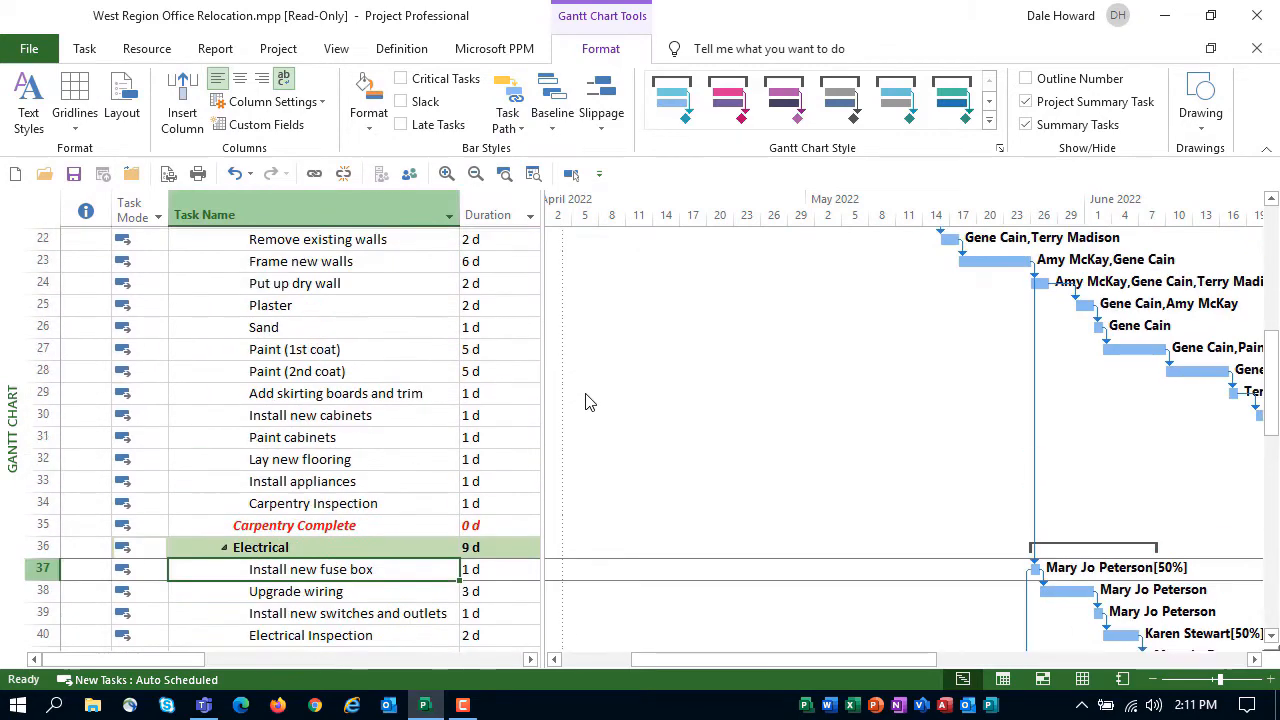
Show outline numbers on the tasks and widen the Task Name column and the table area to fit the full names
left_click(558, 663)
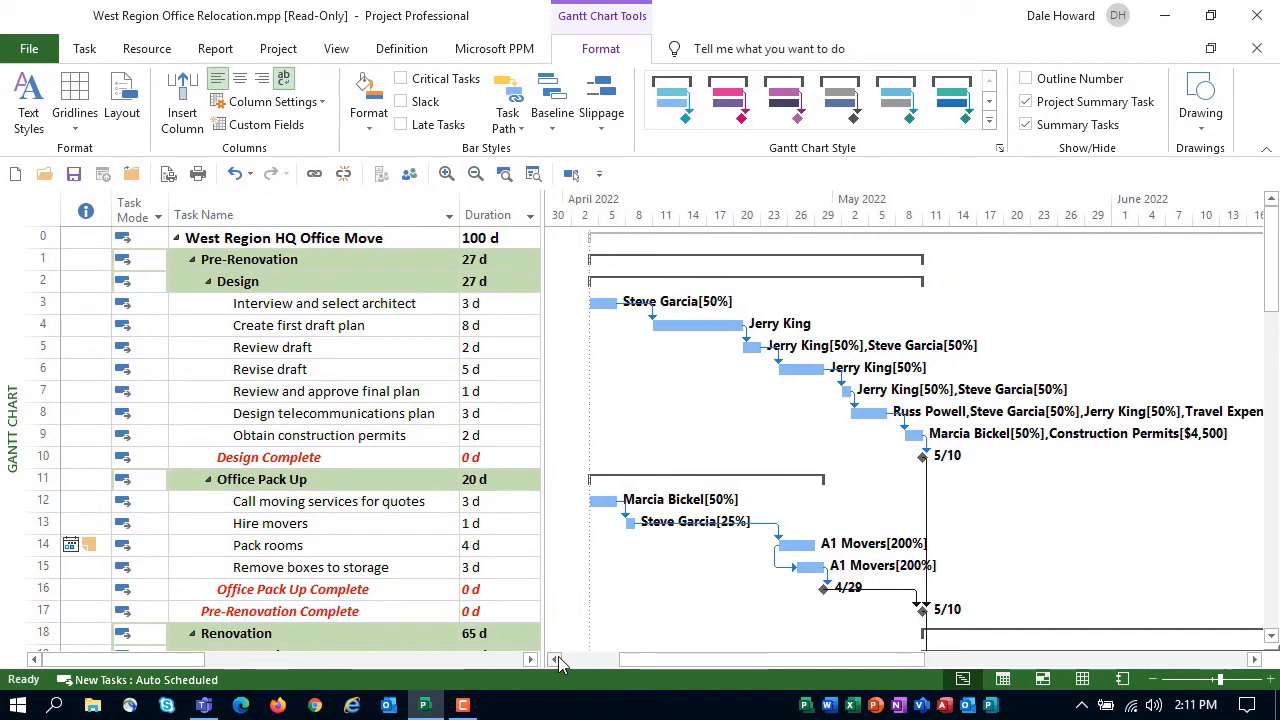
left_click(558, 663)
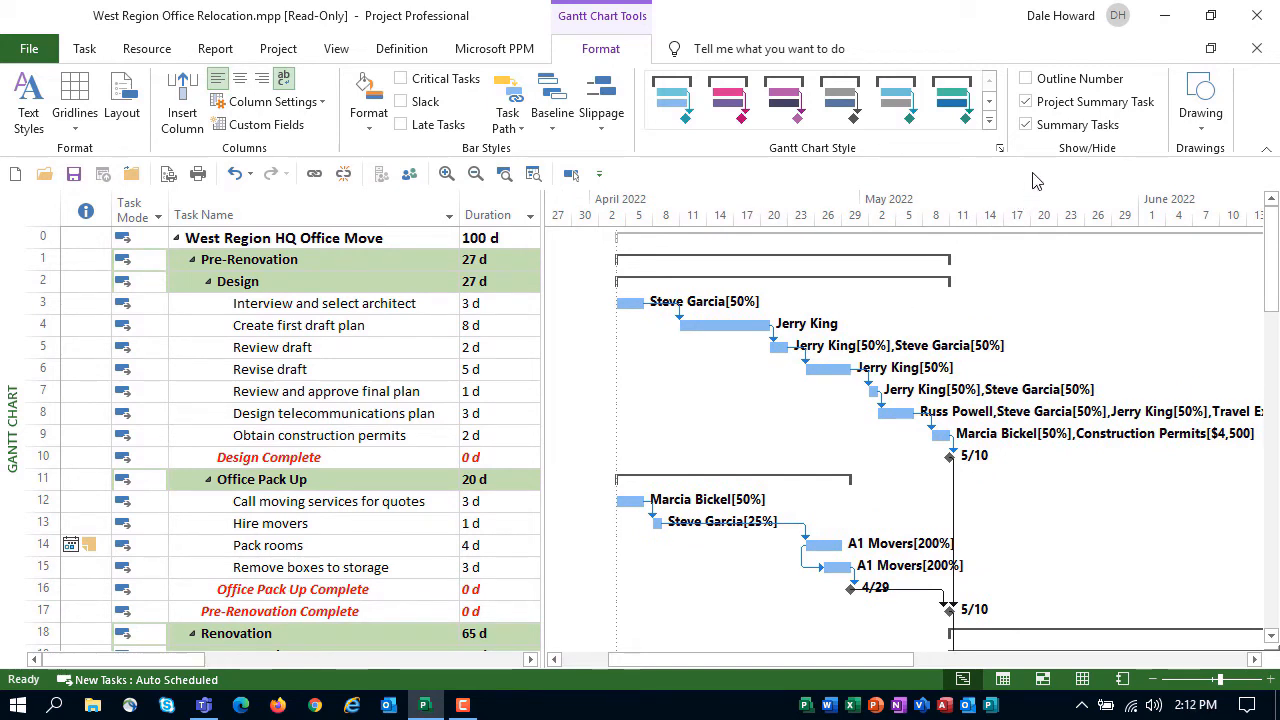
left_click(1030, 80)
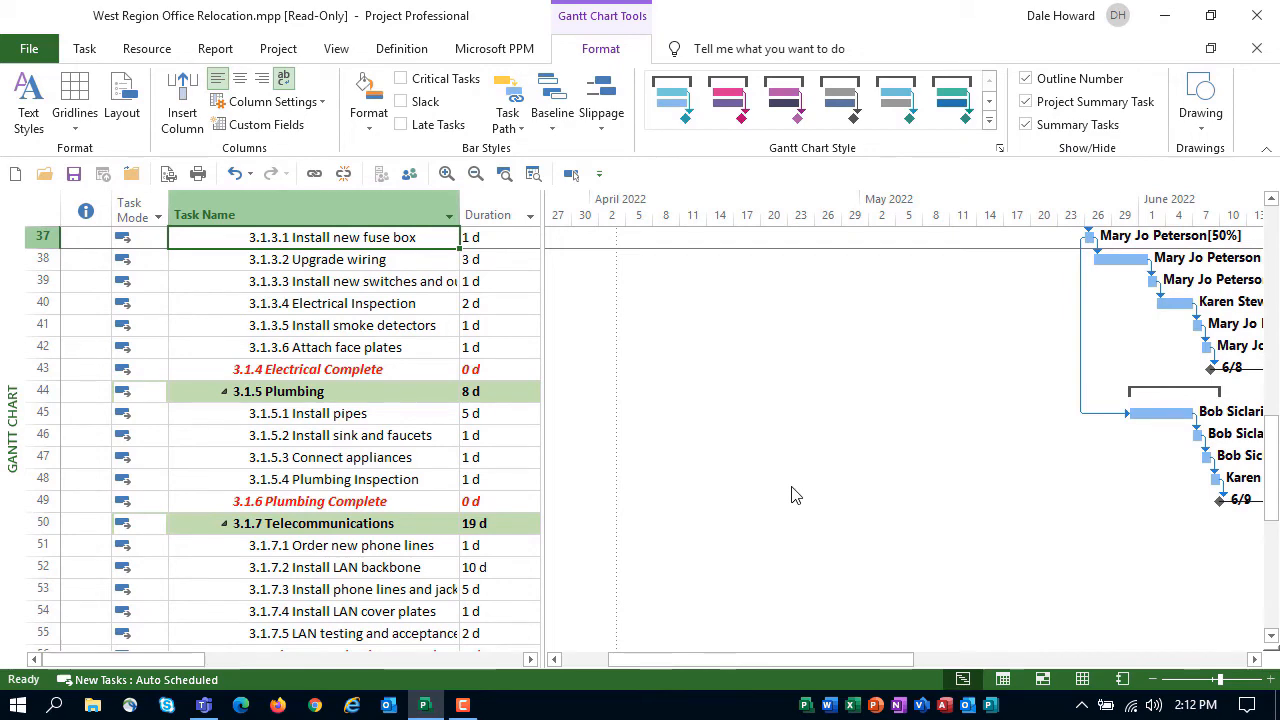
scroll(791, 495, "up", 1)
scroll(791, 495, "up", 11)
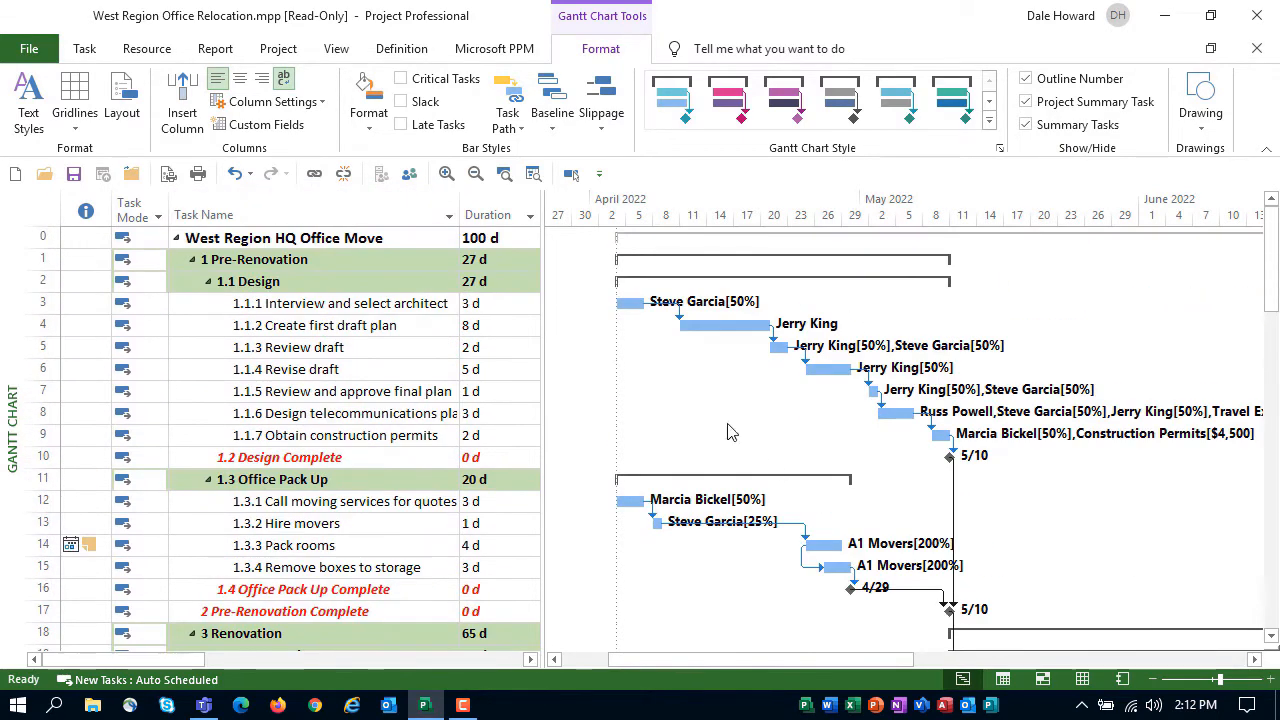
double_click(459, 196)
left_click_drag(541, 279, 617, 304)
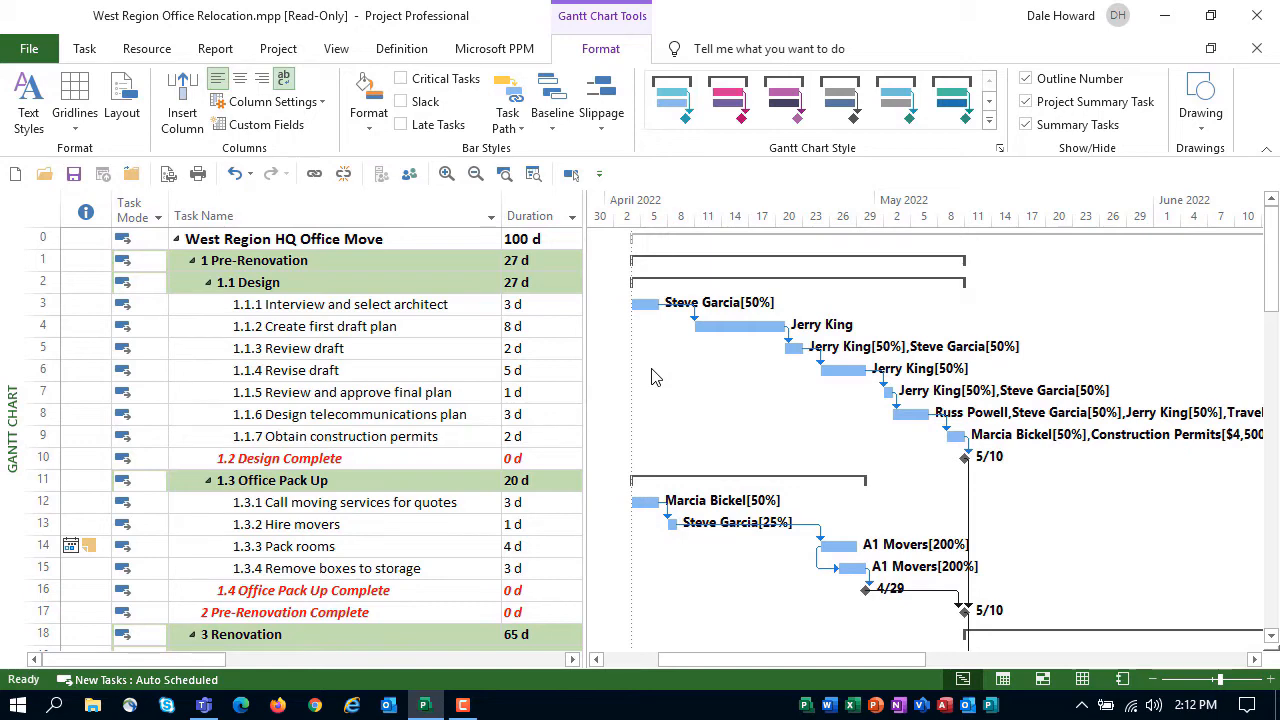
Examine the outline numbers of the Pre-Renovation, Design, and Interview and select architect tasks in turn
left_click(396, 264)
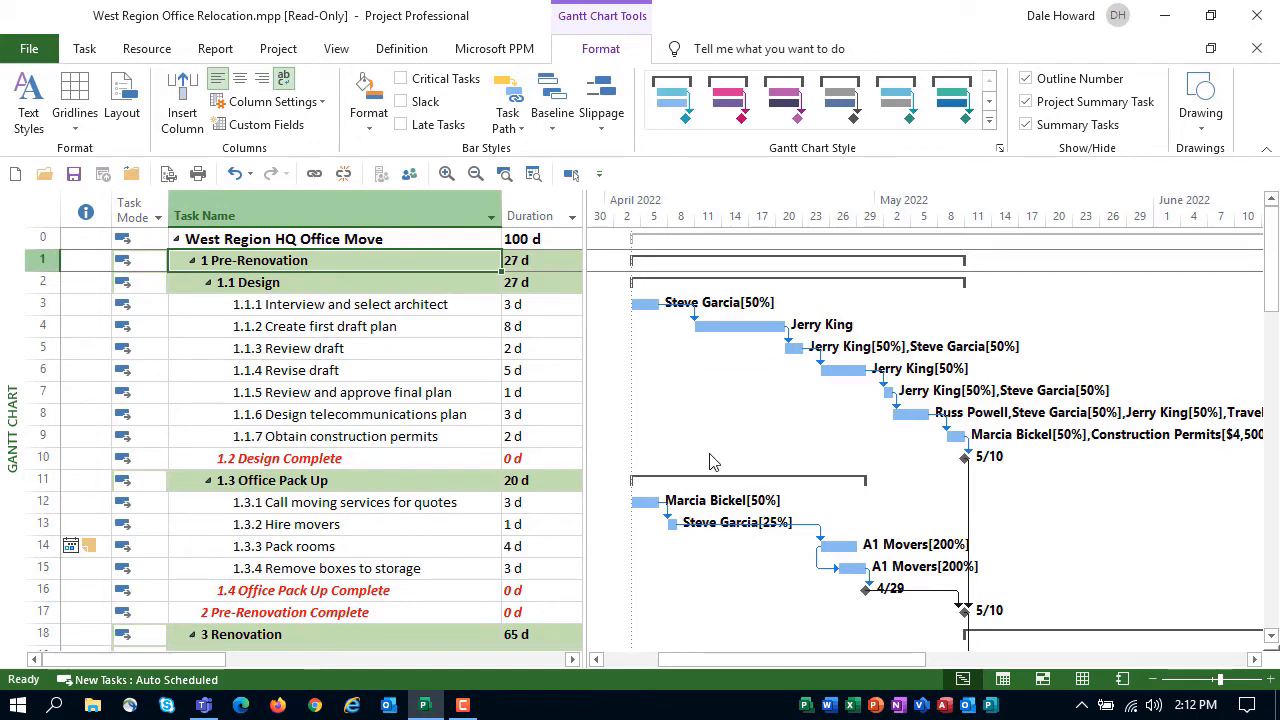
left_click(364, 285)
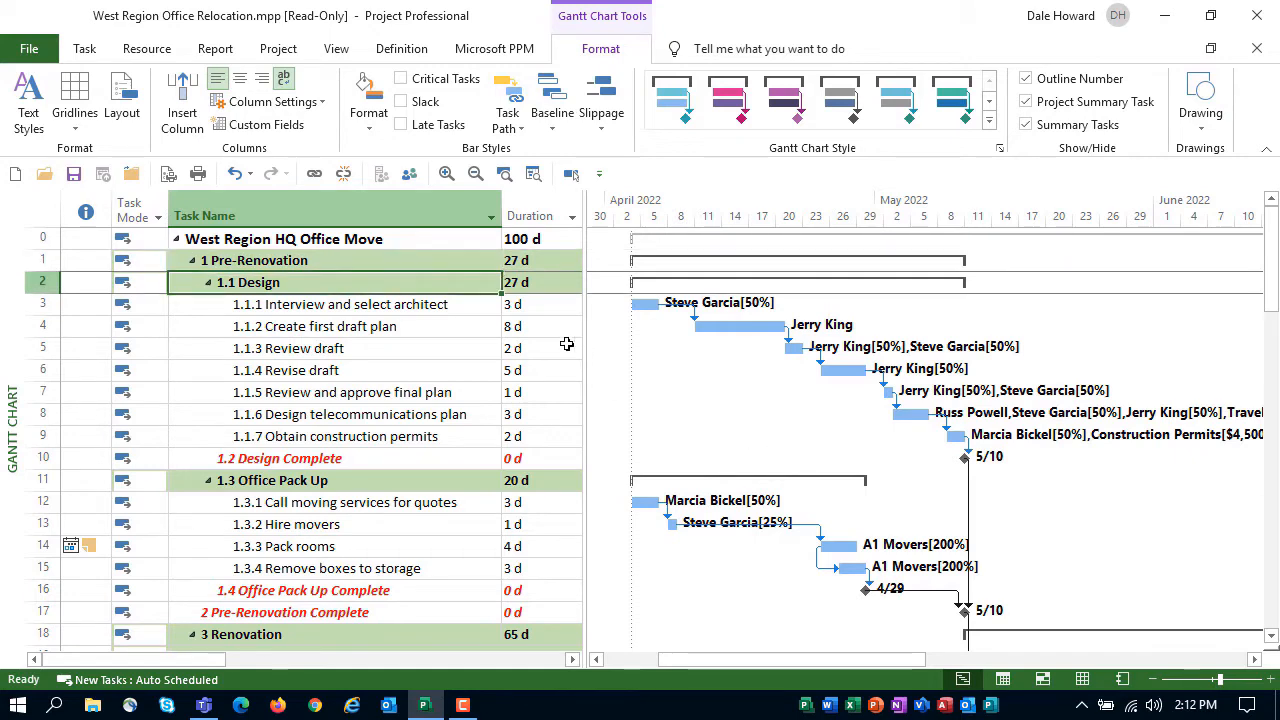
left_click(442, 305)
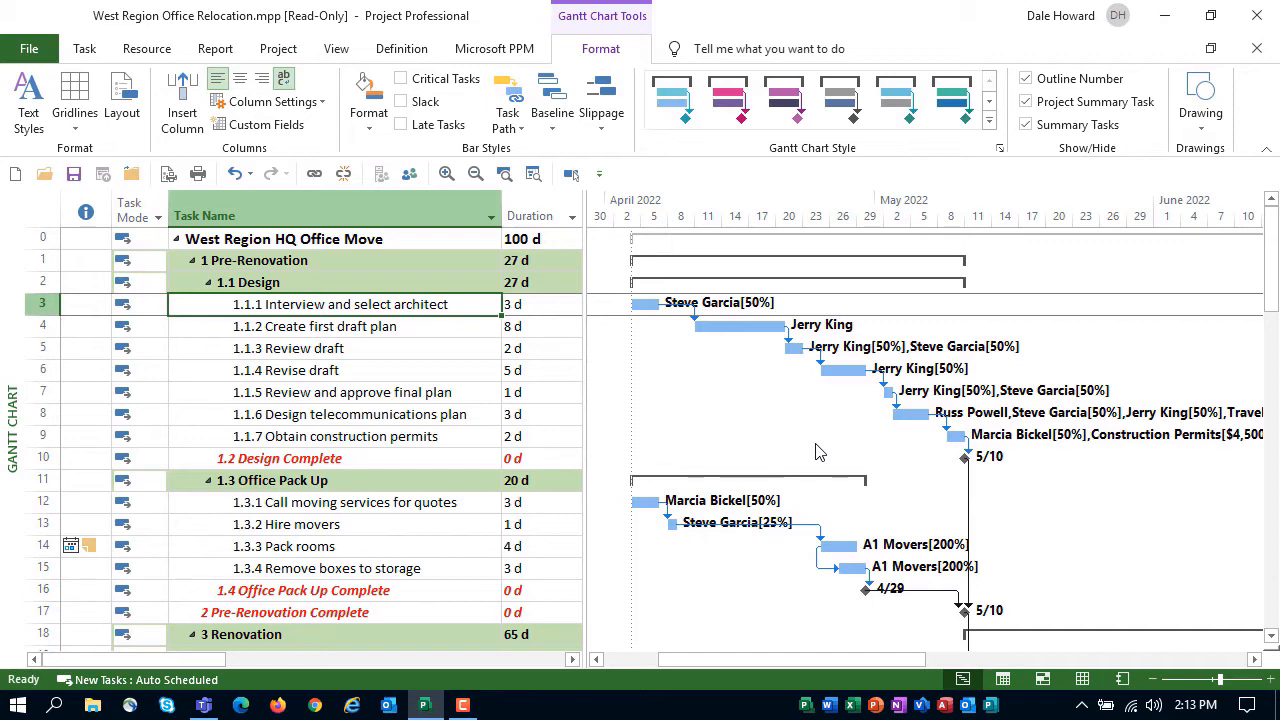
Set the Gantt bar layout to show no link lines and display critical tasks and slack on the bars
left_click(122, 100)
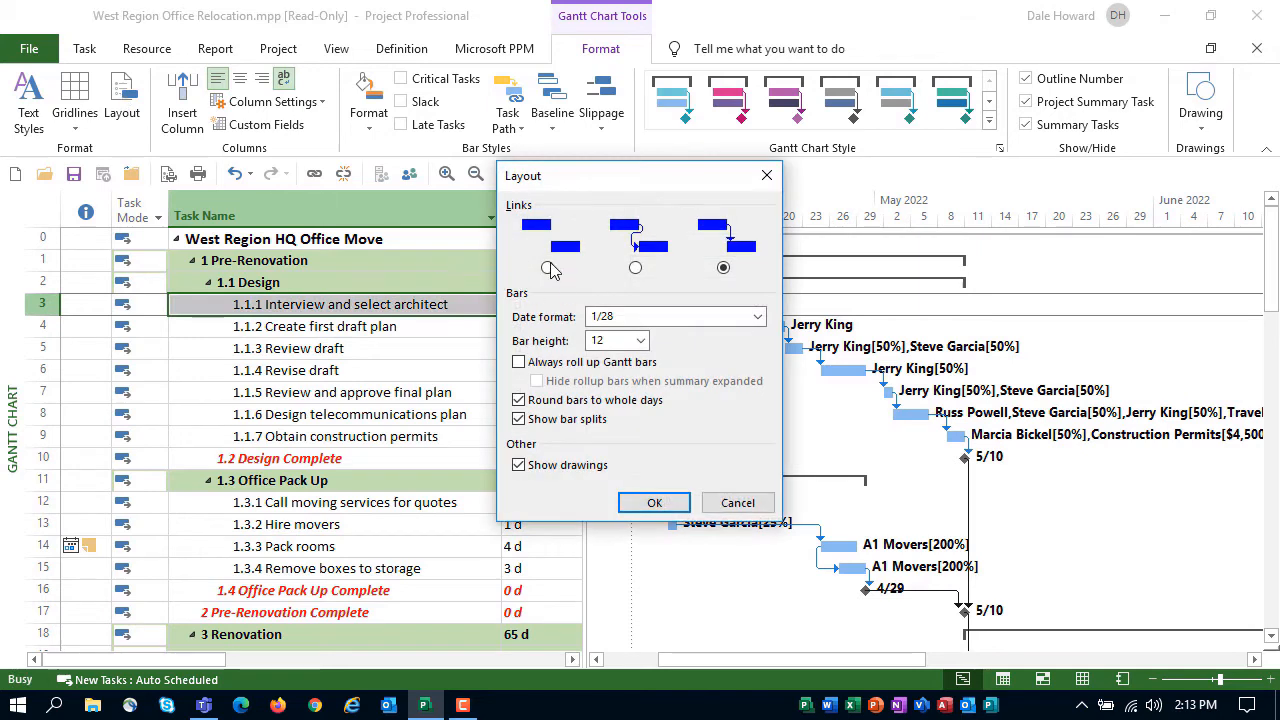
left_click(548, 268)
left_click(670, 502)
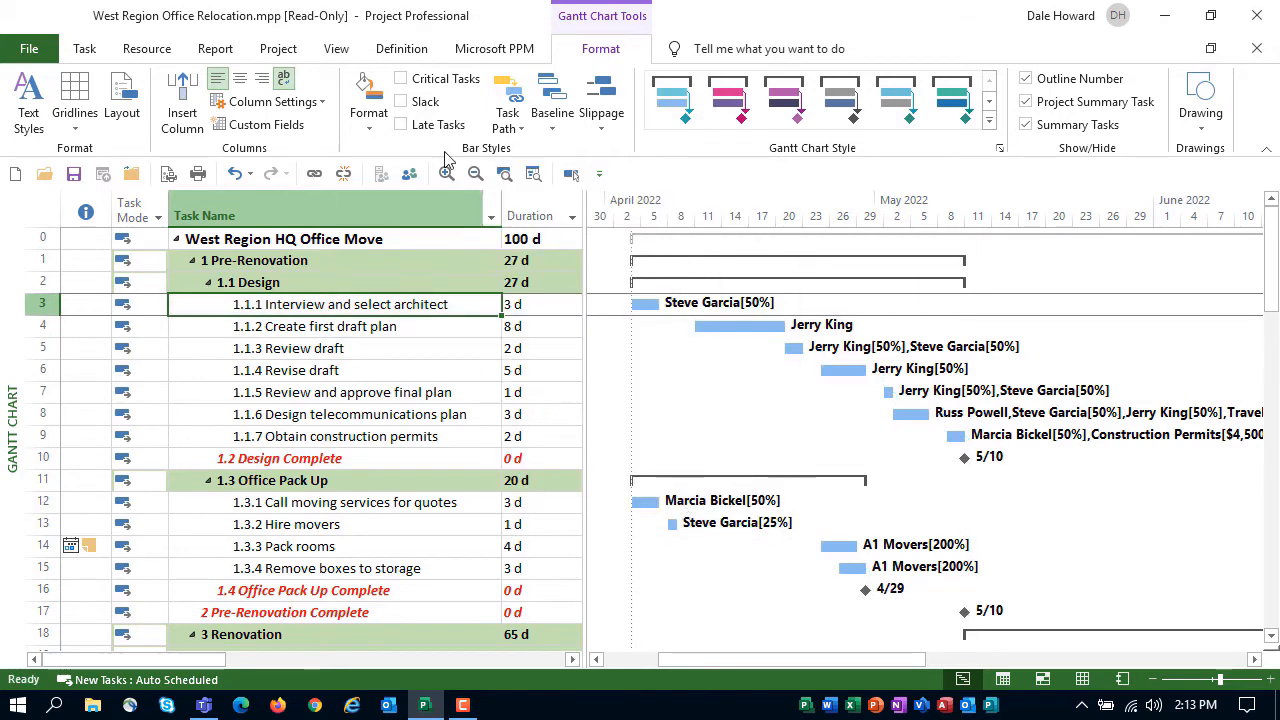
left_click(400, 78)
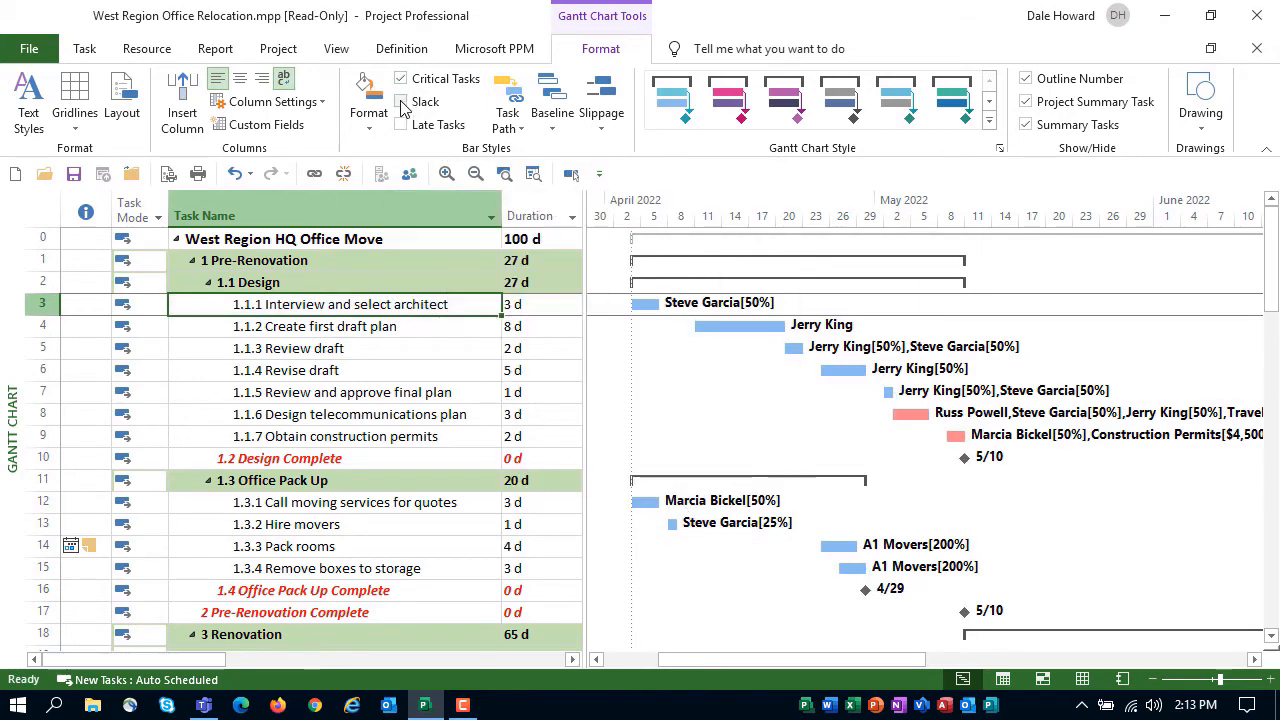
left_click(401, 102)
Turn on task path highlighting for both driving predecessors and driven successors
left_click(516, 130)
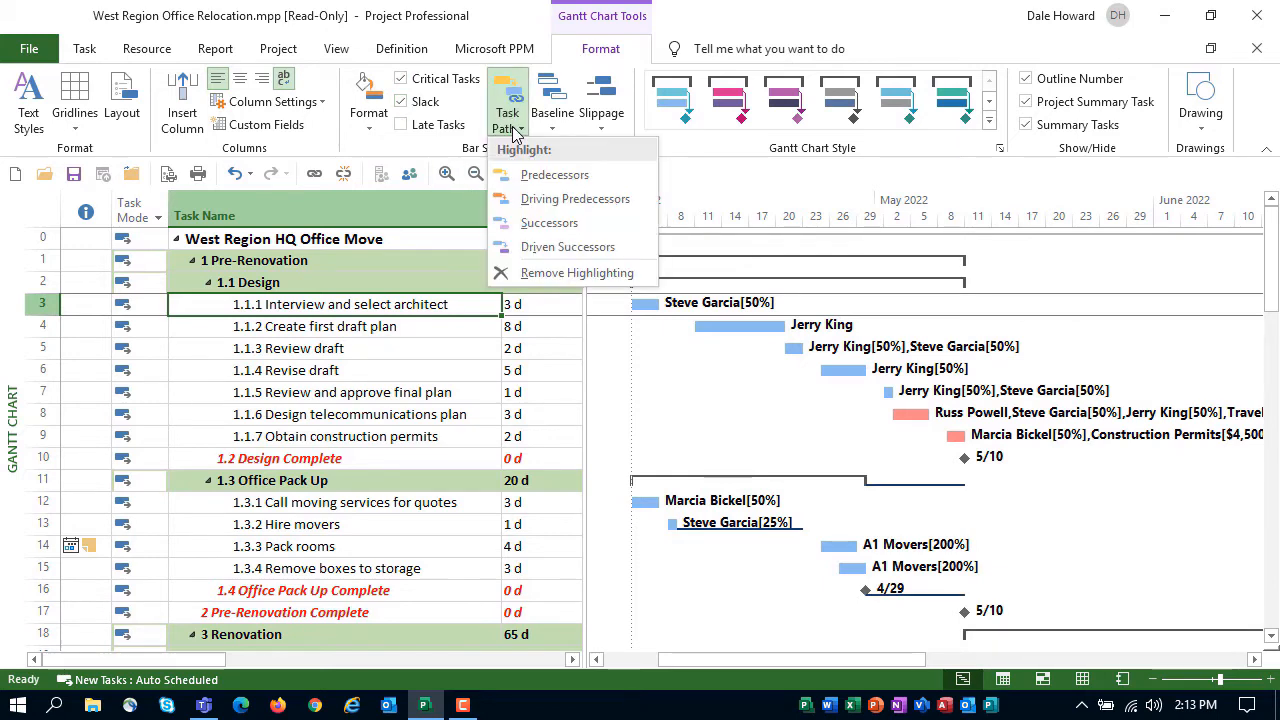
left_click(545, 199)
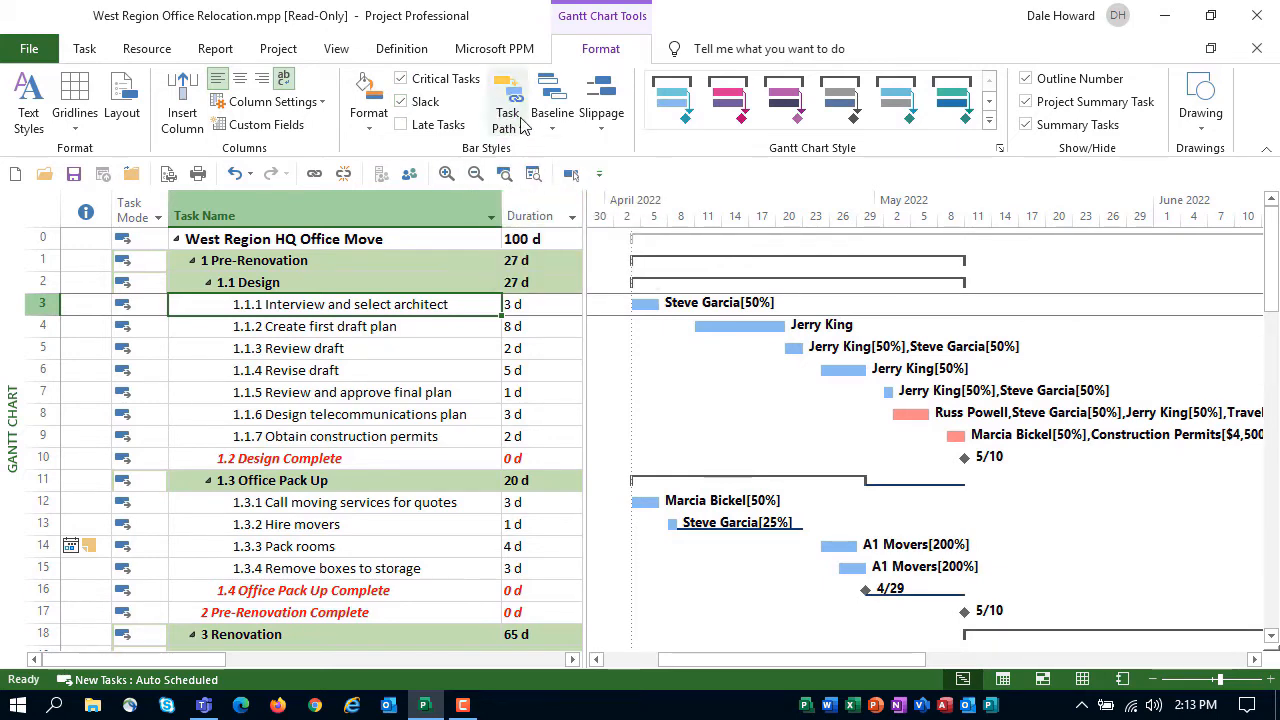
left_click(520, 124)
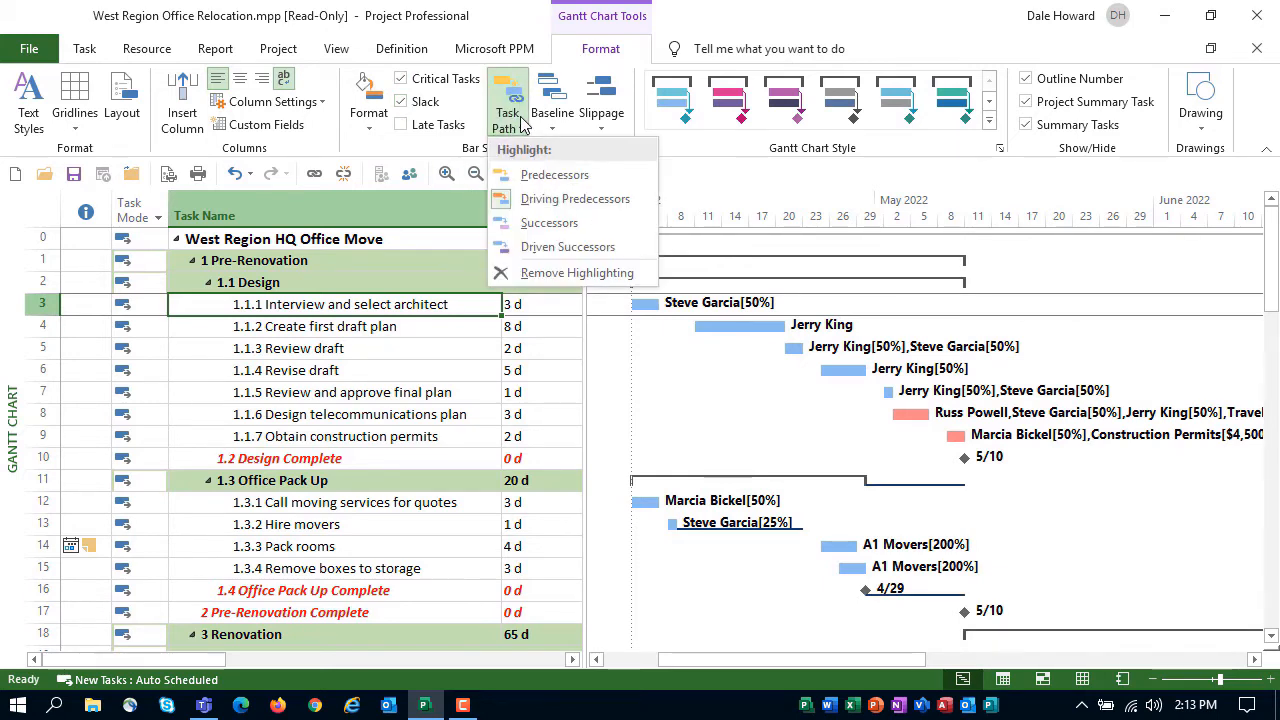
left_click(568, 247)
Select the Install new fuse box task and review its highlighted driving predecessors back to the start of the project
scroll(470, 428, "down", 7)
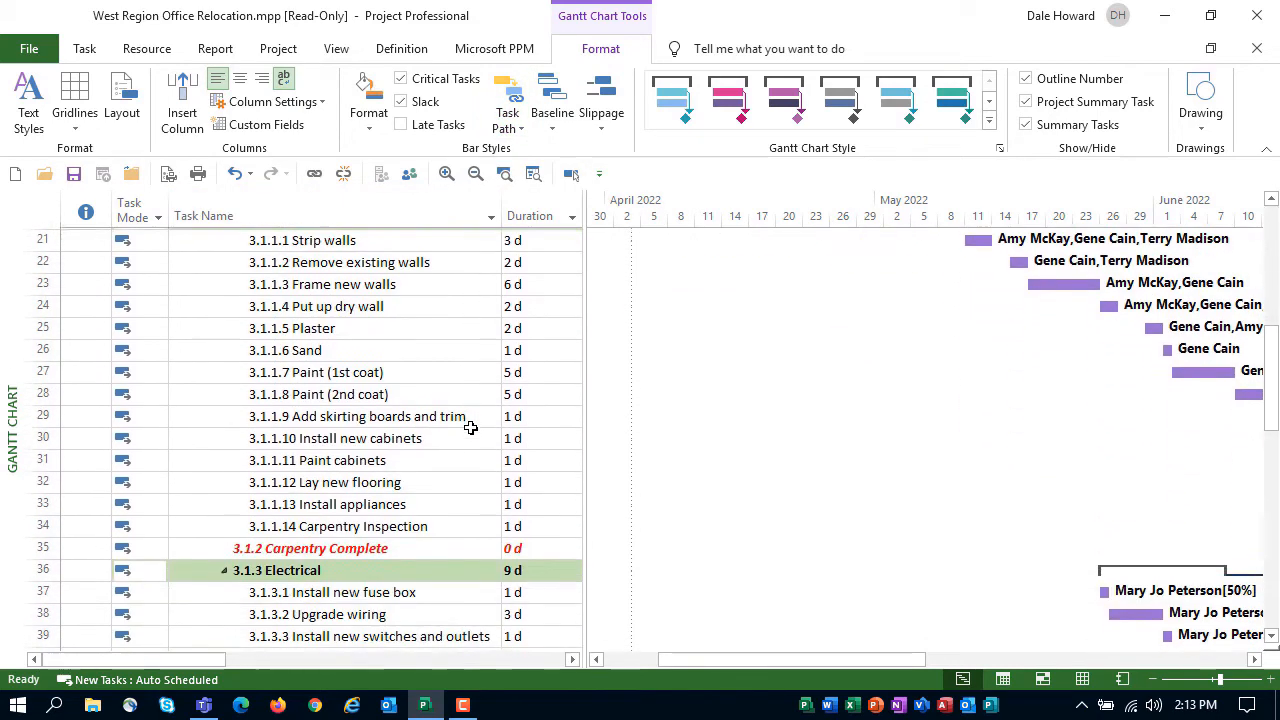
scroll(470, 428, "down", 4)
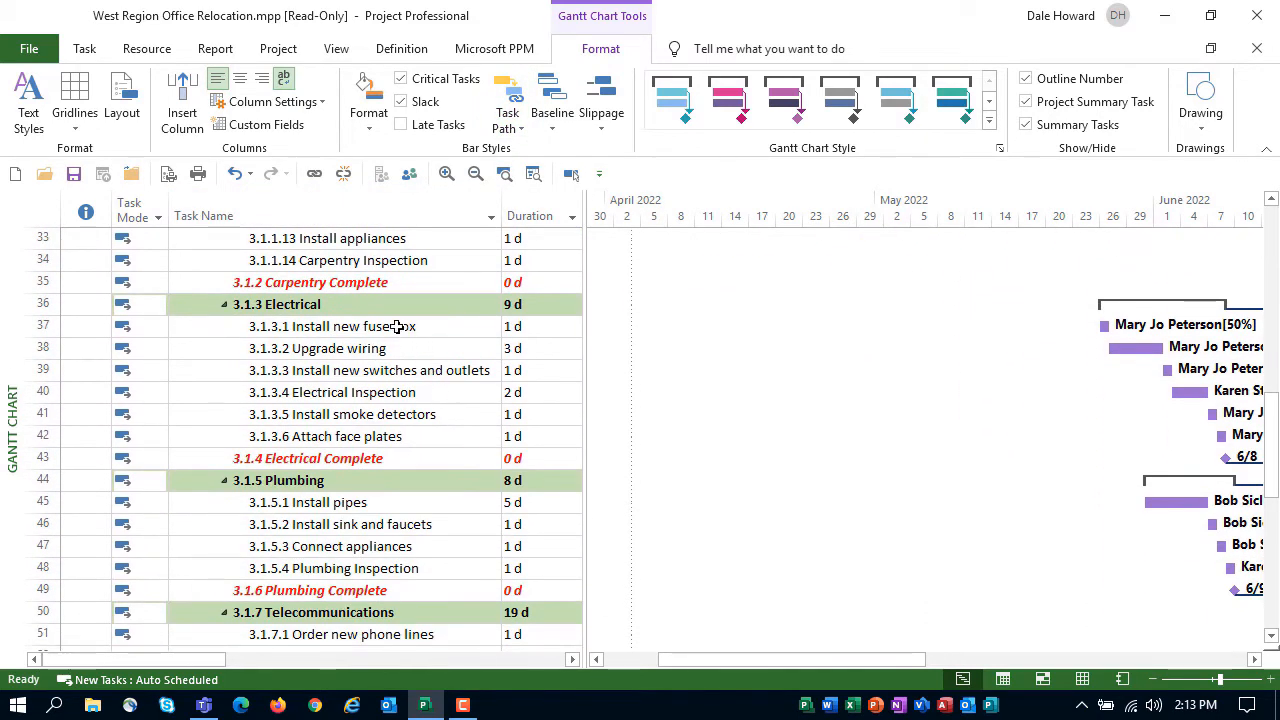
left_click(397, 326)
scroll(583, 410, "up", 10)
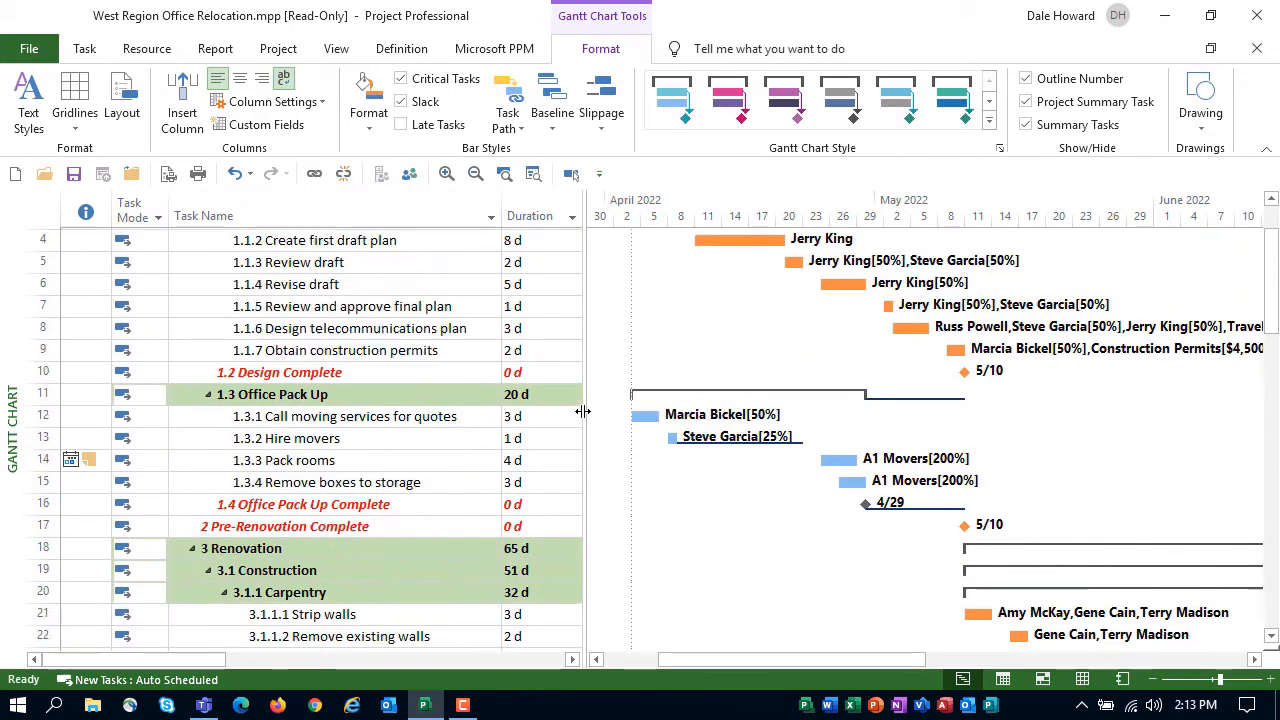
scroll(583, 410, "up", 2)
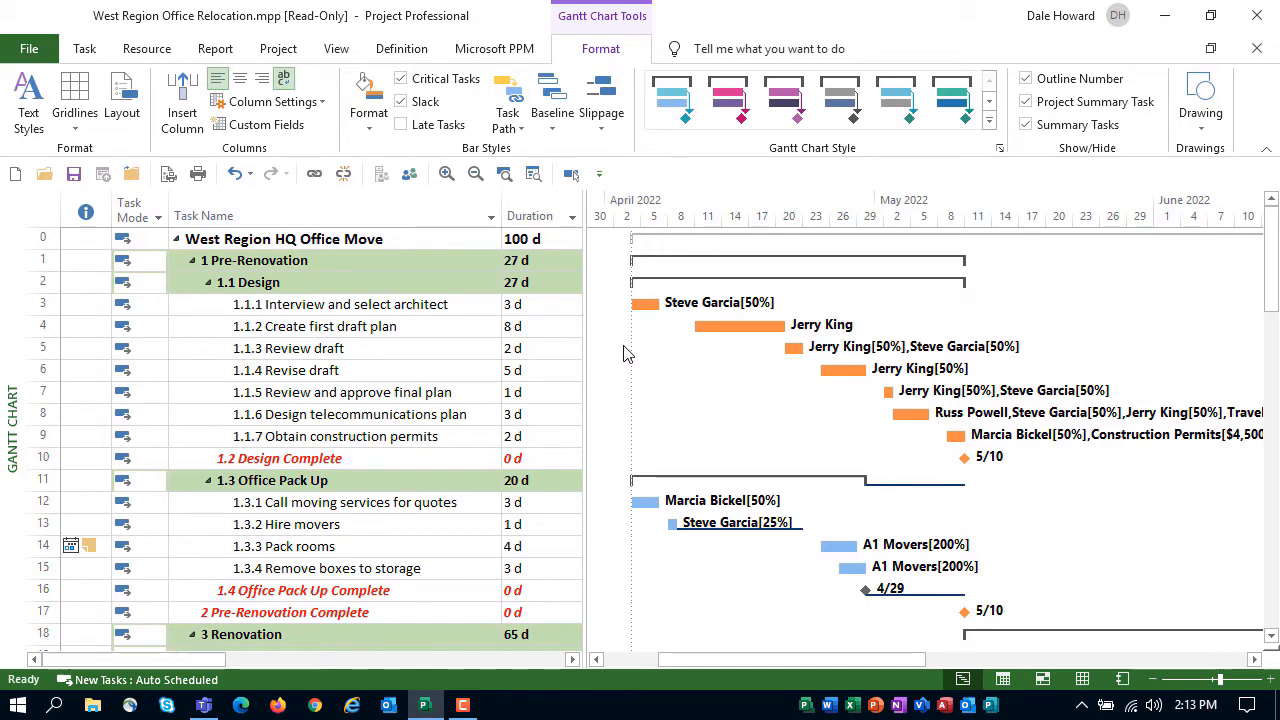
Reset the Gantt Chart view to its default formatting and return to the first task
left_click(84, 50)
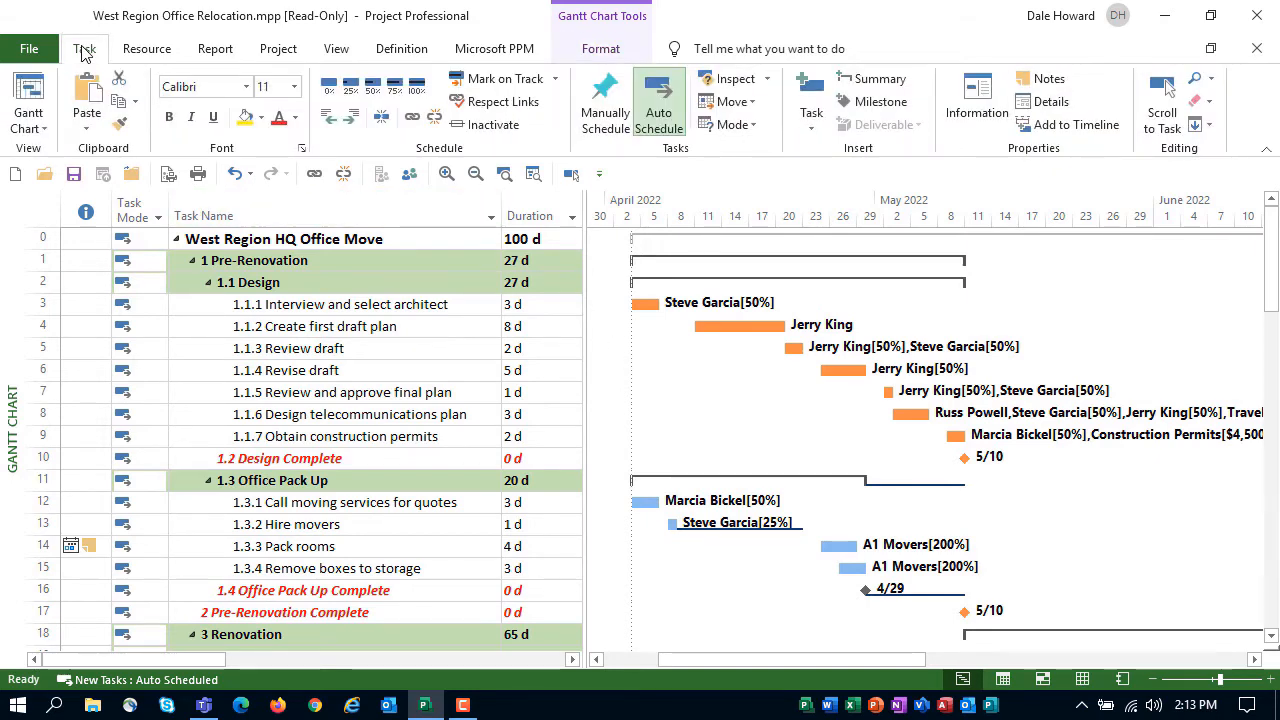
left_click(38, 130)
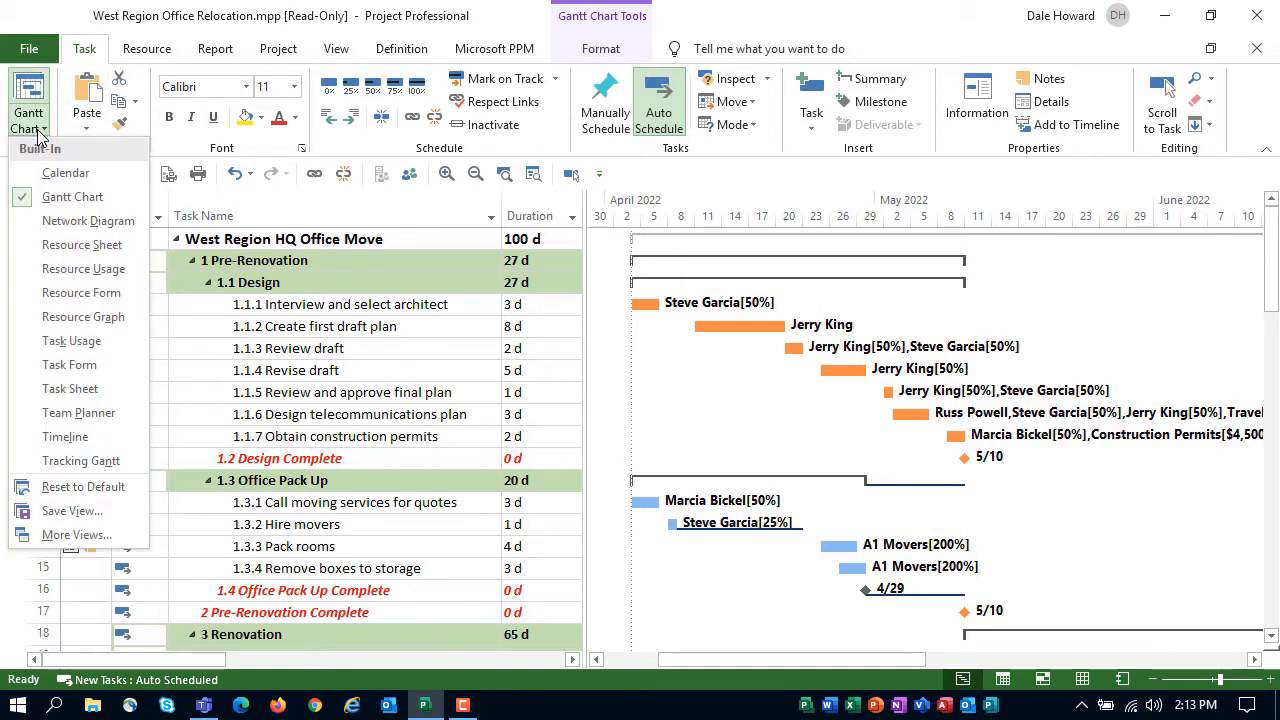
left_click(121, 484)
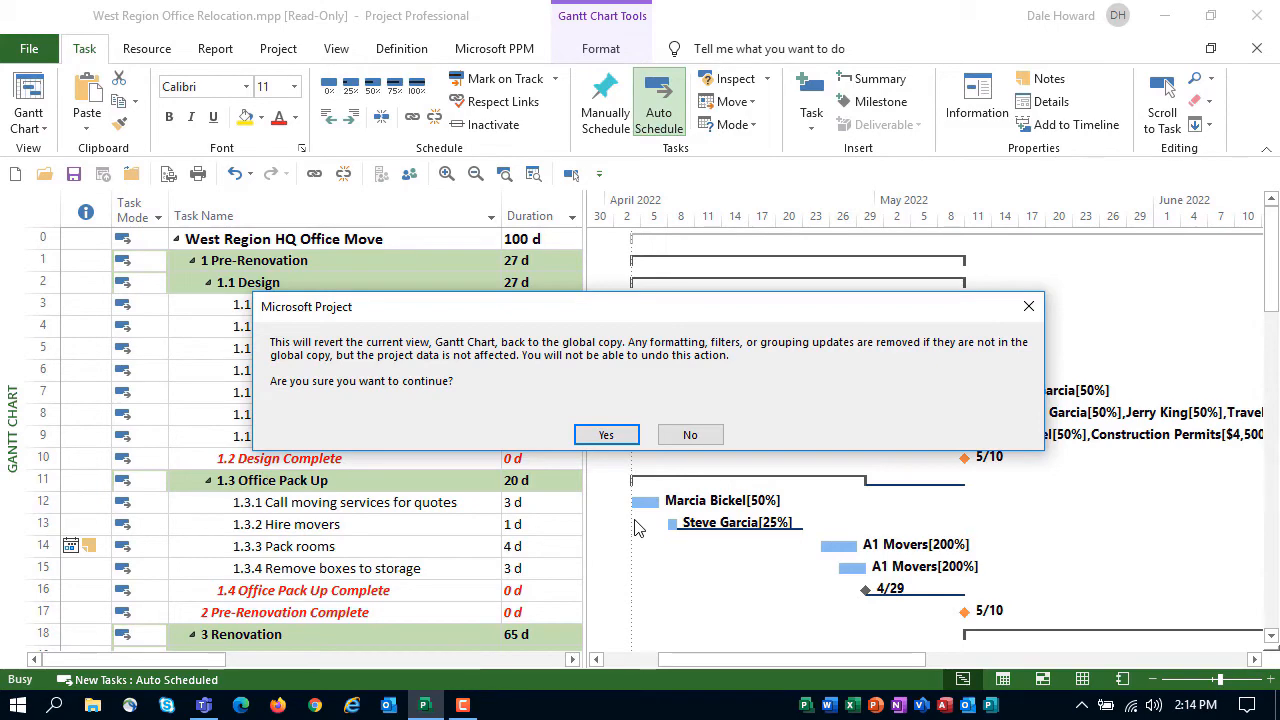
left_click(606, 435)
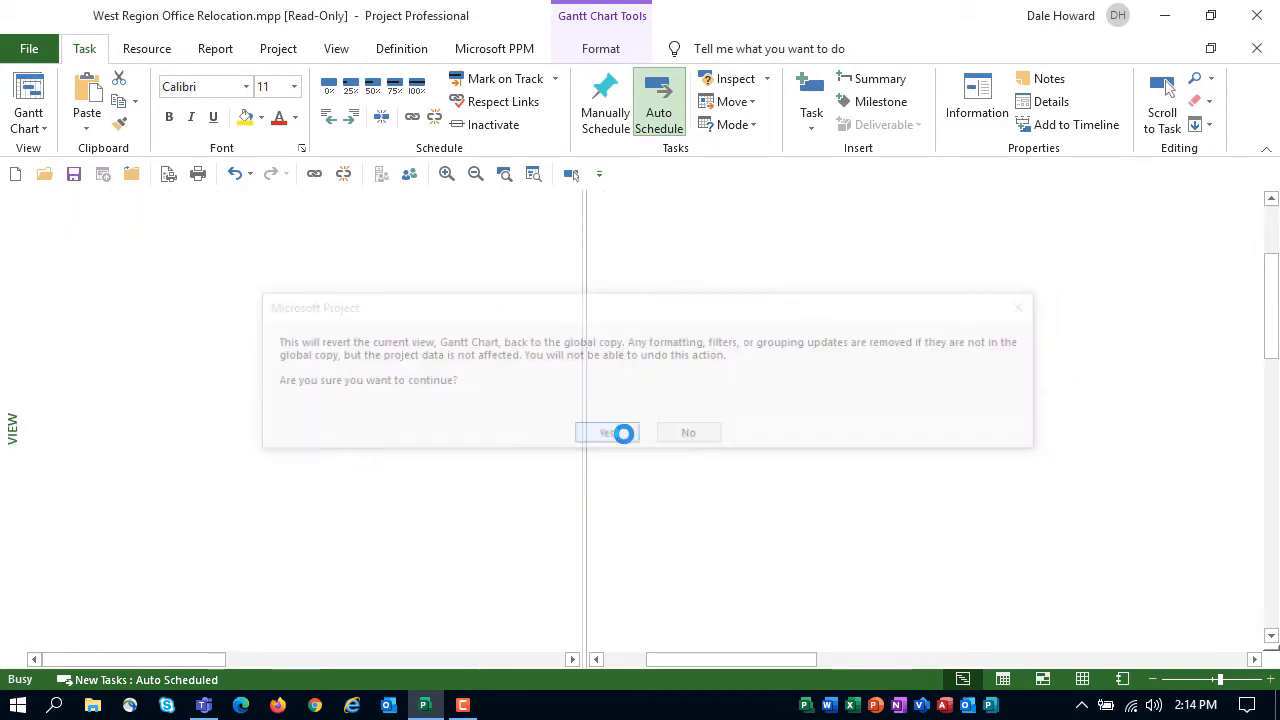
scroll(520, 420, "up", 12)
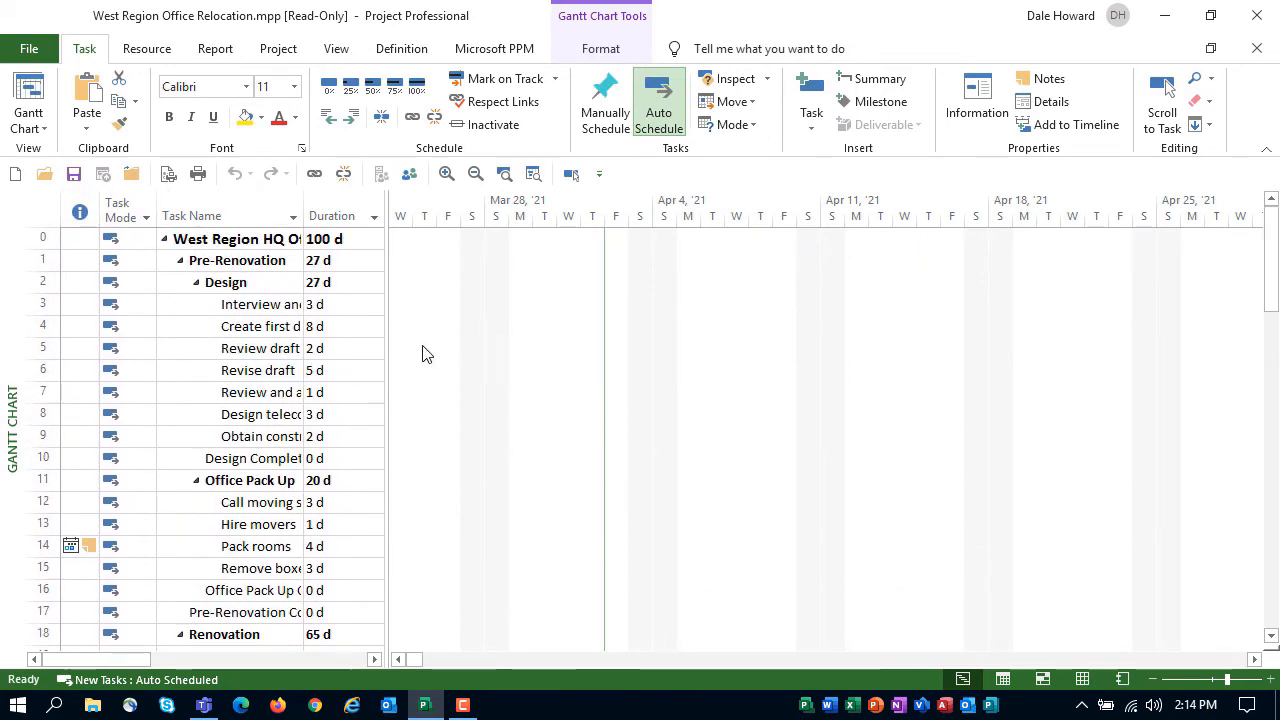
Widen the Task Name column and table area to fit the names, and bring the project summary task's bars into view in April 2022
double_click(302, 213)
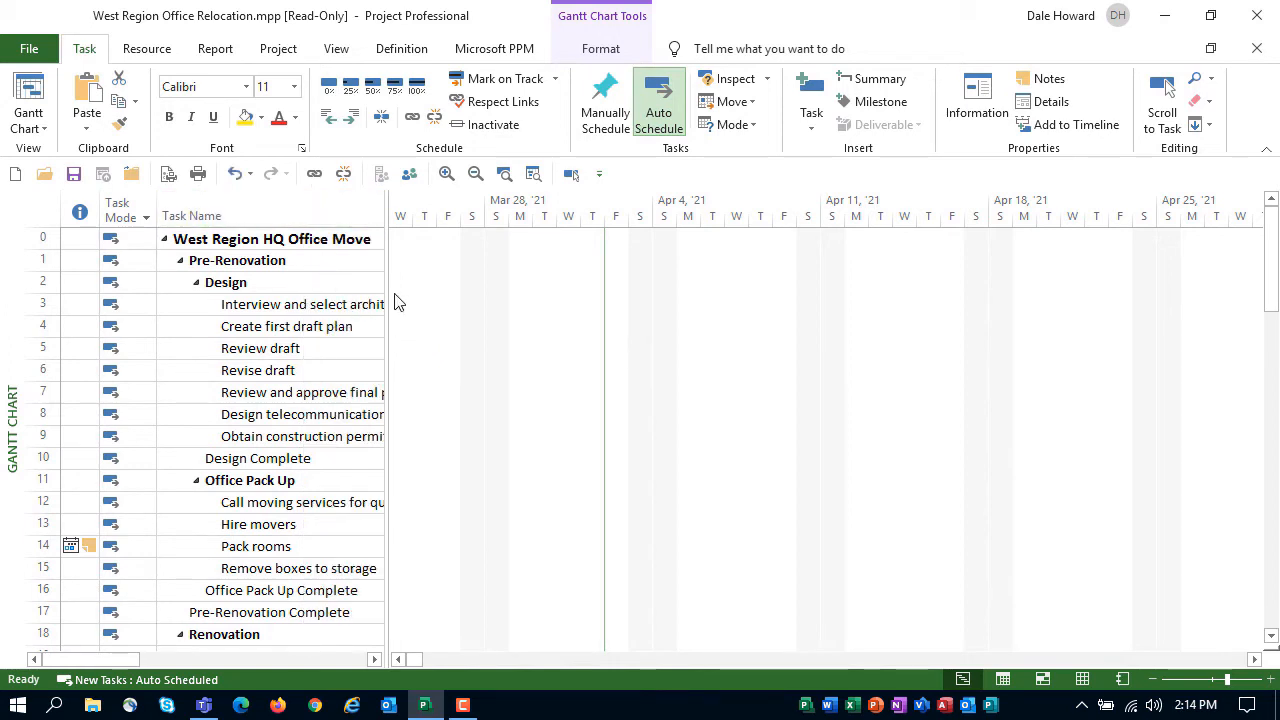
left_click_drag(389, 277, 531, 320)
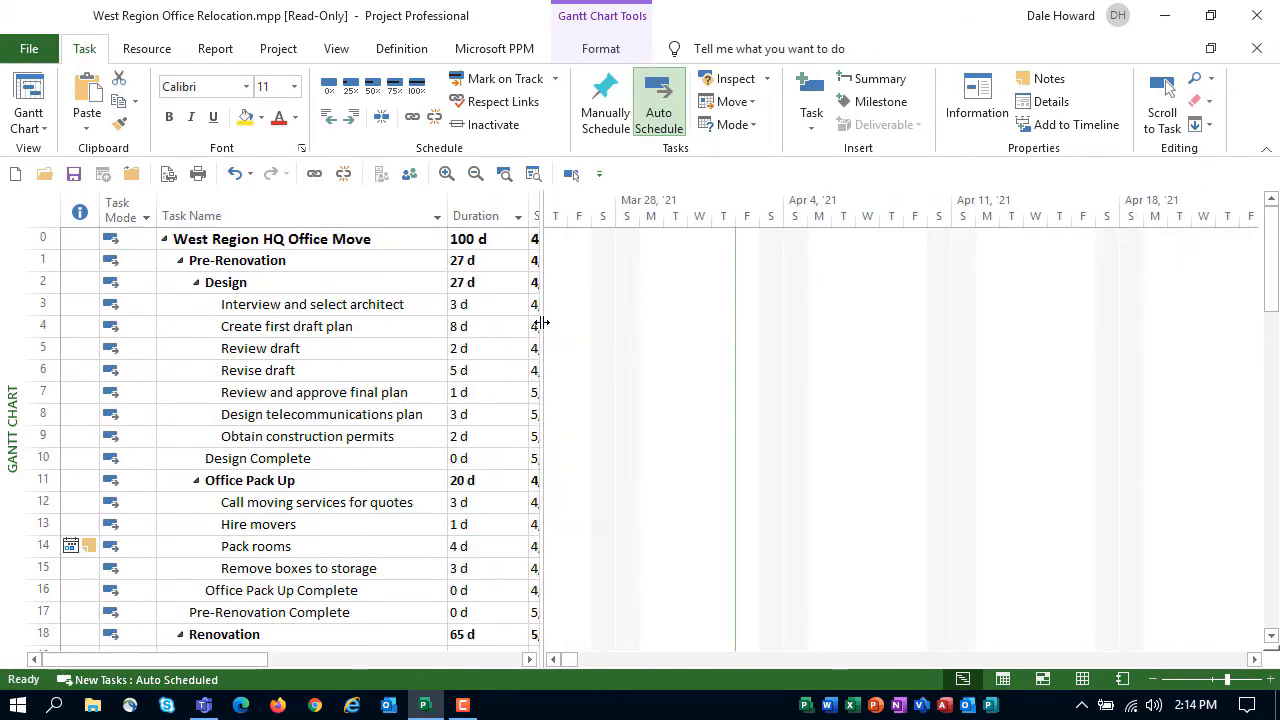
left_click(373, 247)
left_click(571, 174)
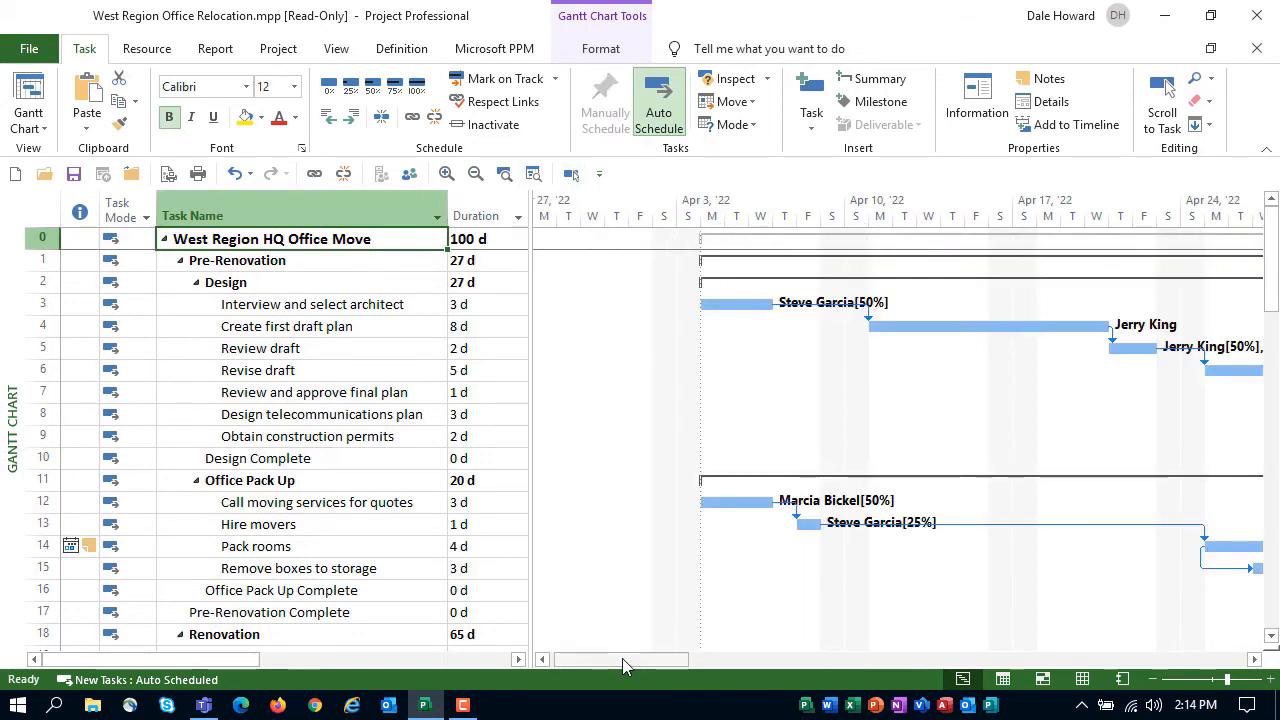
mouse_move(622, 658)
left_mouse_down()
mouse_move(649, 658)
mouse_move(638, 666)
left_mouse_up()
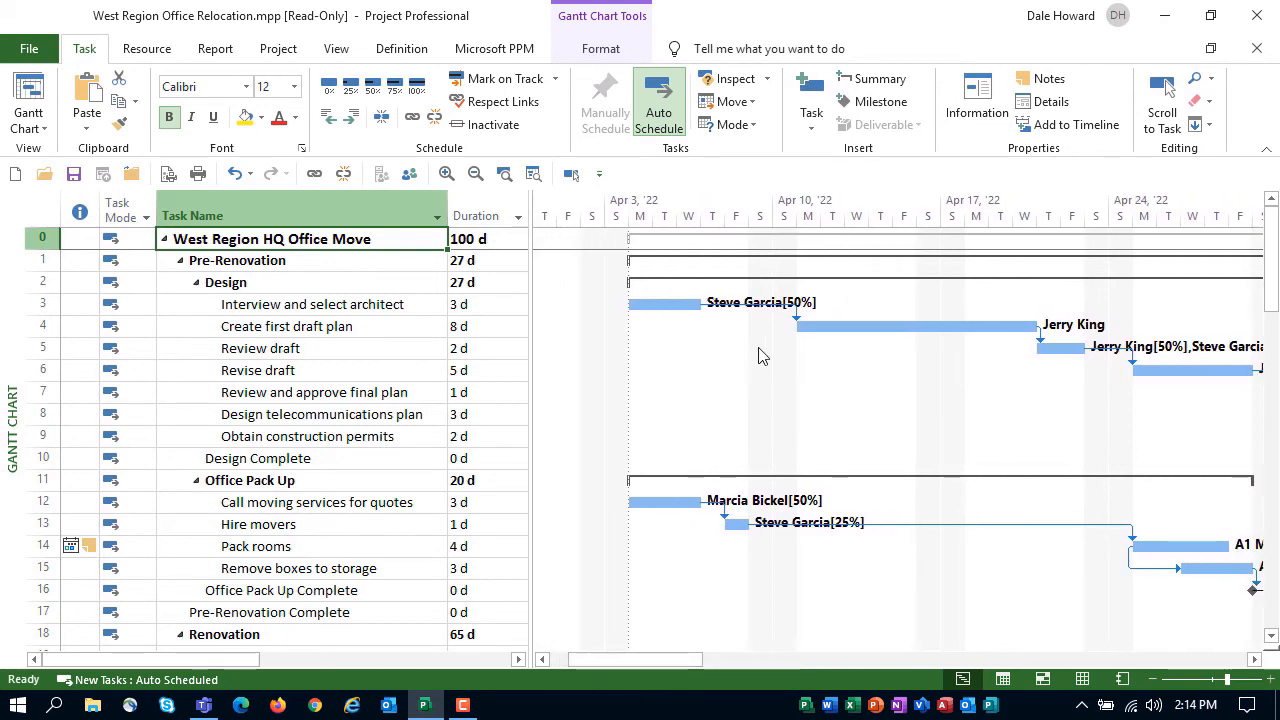